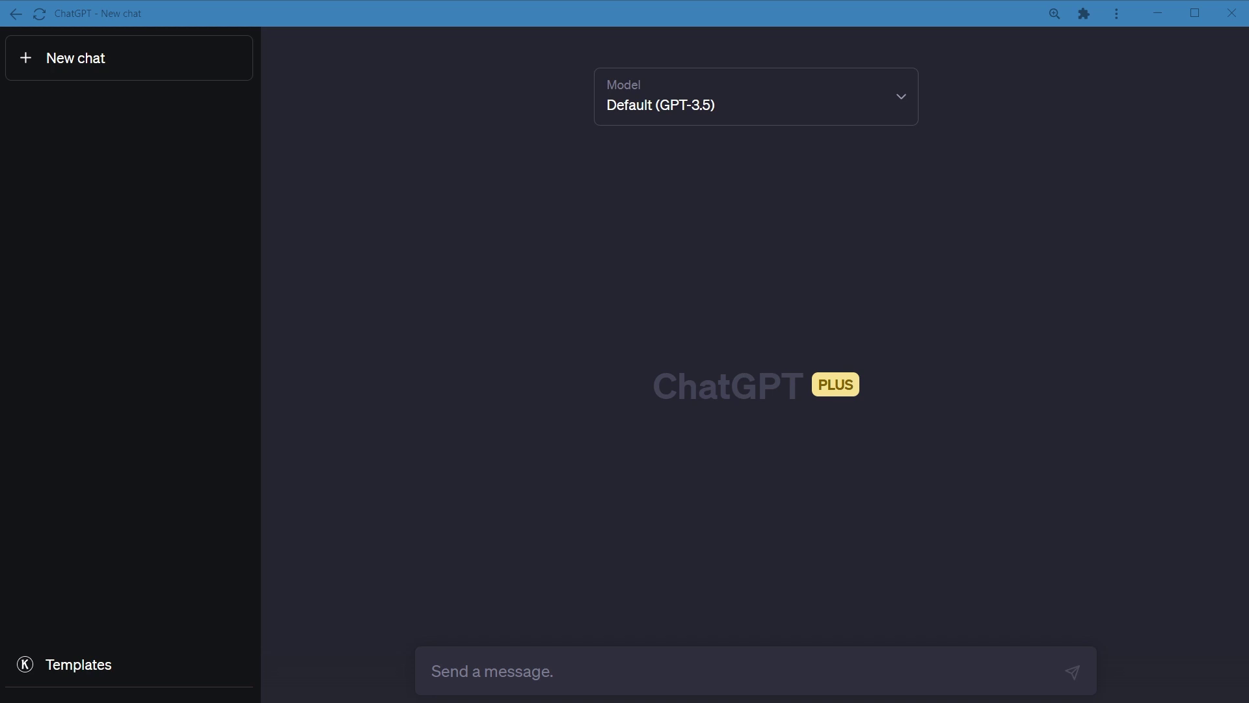
Send a short javascript tweet prompt, then 'write an article about artificial intelligence'.
{"action": "left_click", "coordinate": [923, 660]}
{"action": "type", "text": "write a tweet about javascript"}
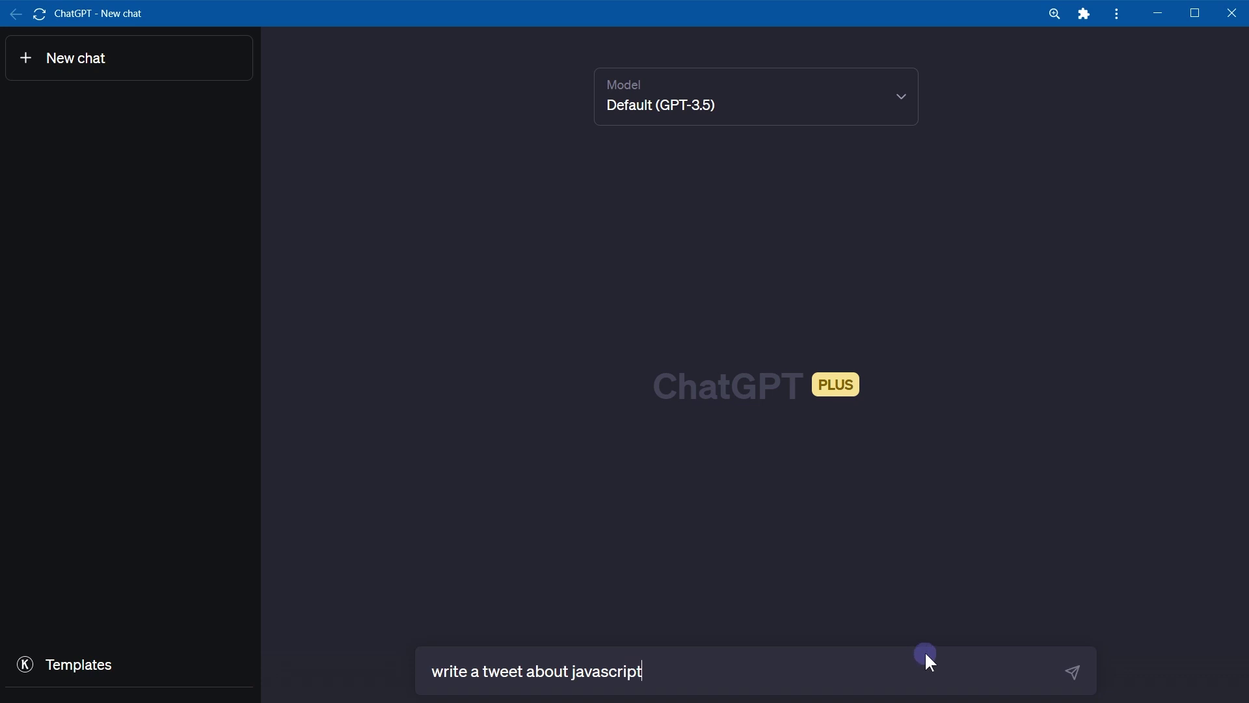
{"action": "key", "text": "Return"}
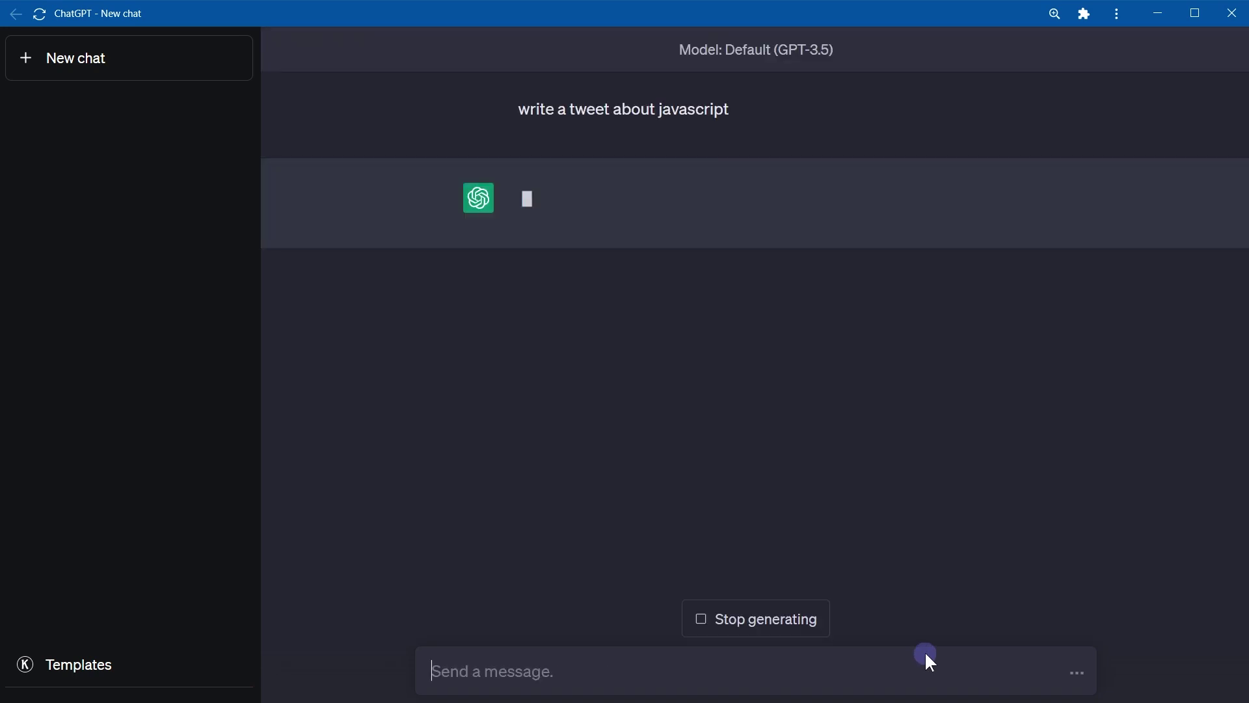
{"action": "type", "text": "write an article about artificial intelligence"}
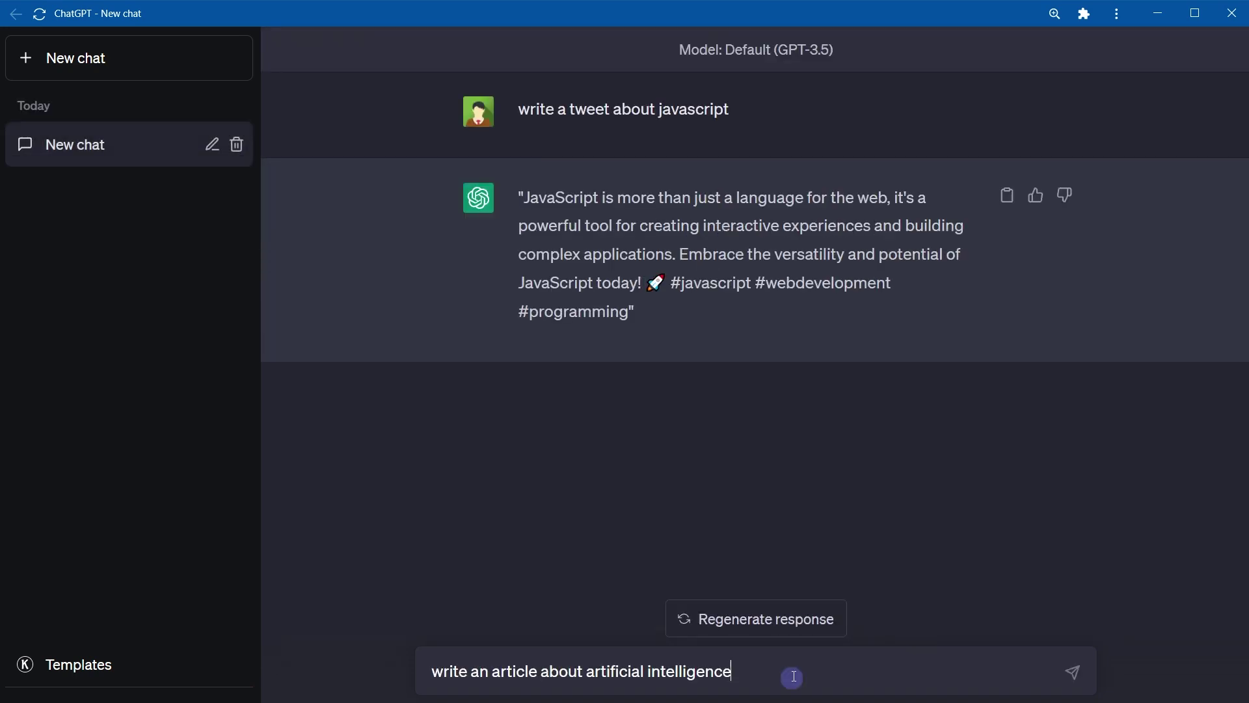
{"action": "key", "text": "Return"}
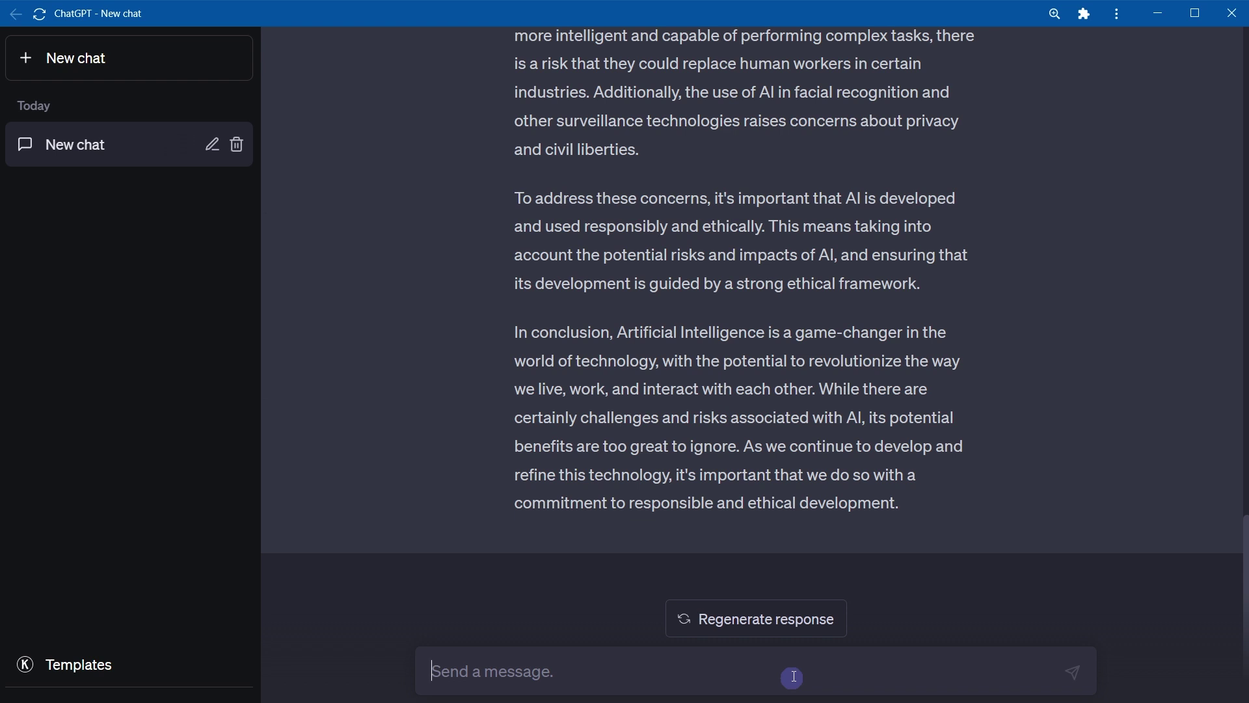
Send three refined tweet prompts: JavaScript best practices, a 'Did you know' fact, and variable scope with hashtags and emojis.
{"action": "type", "text": "write an informative tweet about javascript best practices"}
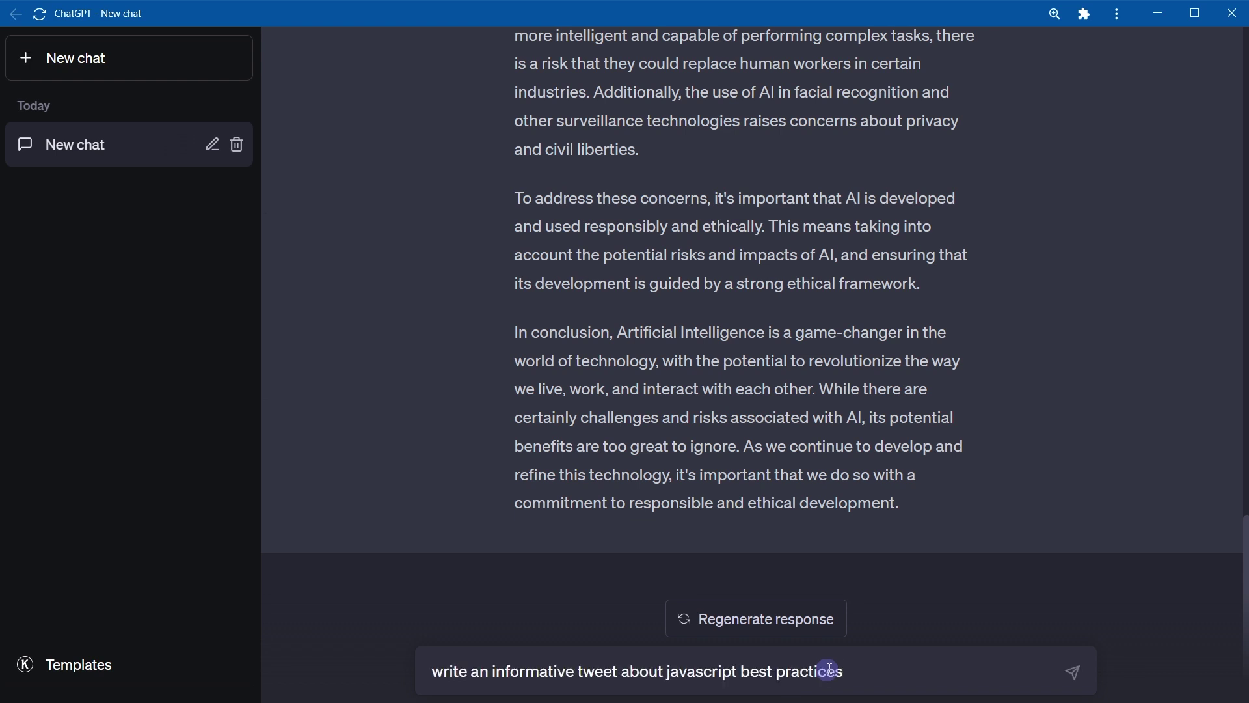
{"action": "key", "text": "ctrl+a"}
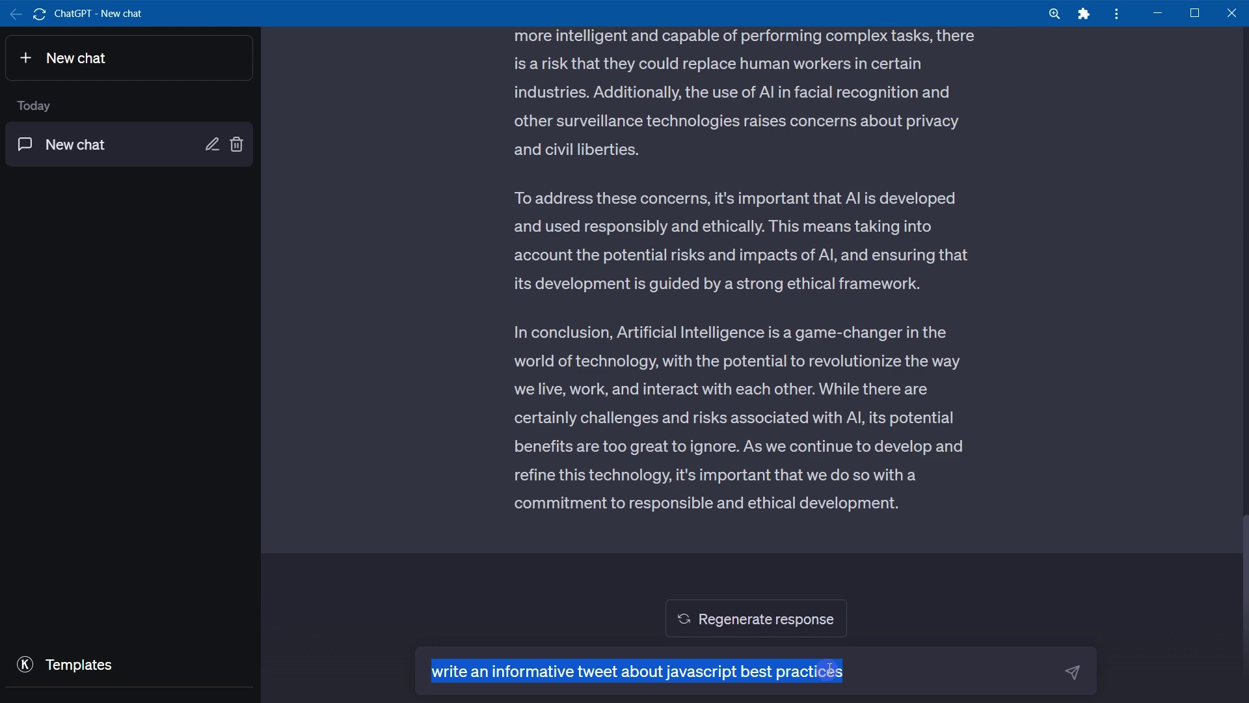
{"action": "key", "text": "Return"}
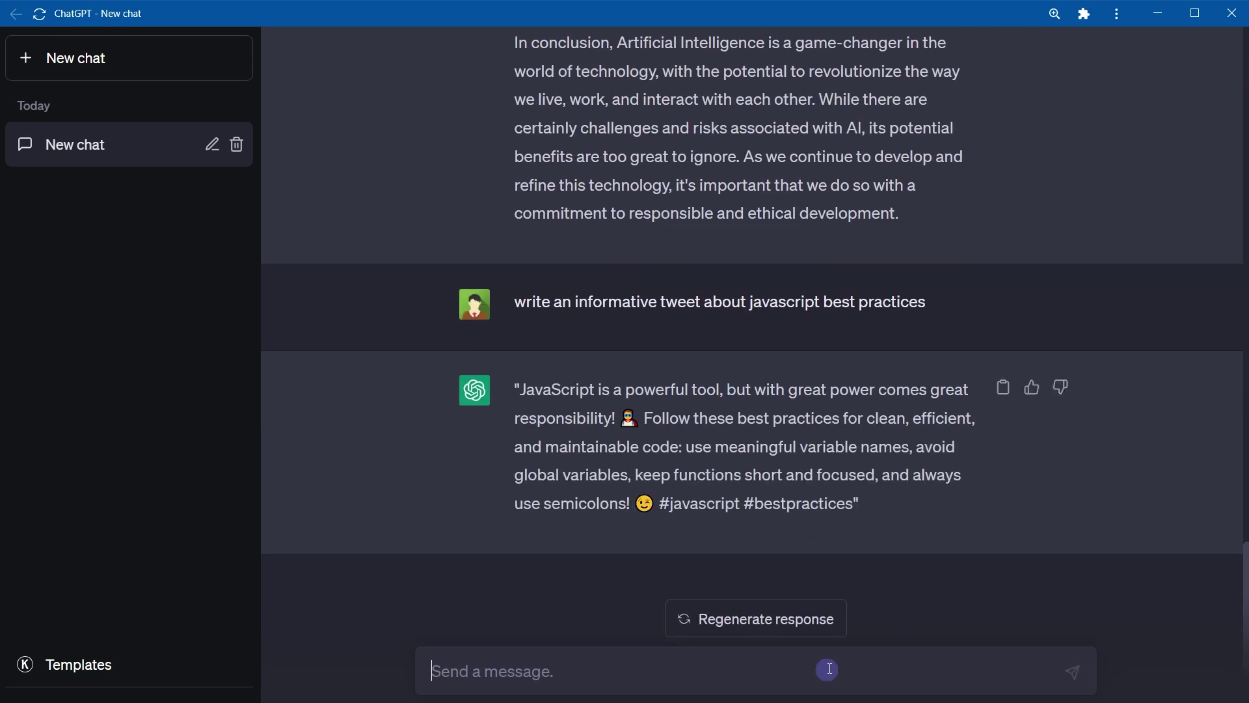
{"action": "type", "text": "write an interesting fact based tweet about javascript and start with did you know"}
{"action": "key", "text": "ctrl+a"}
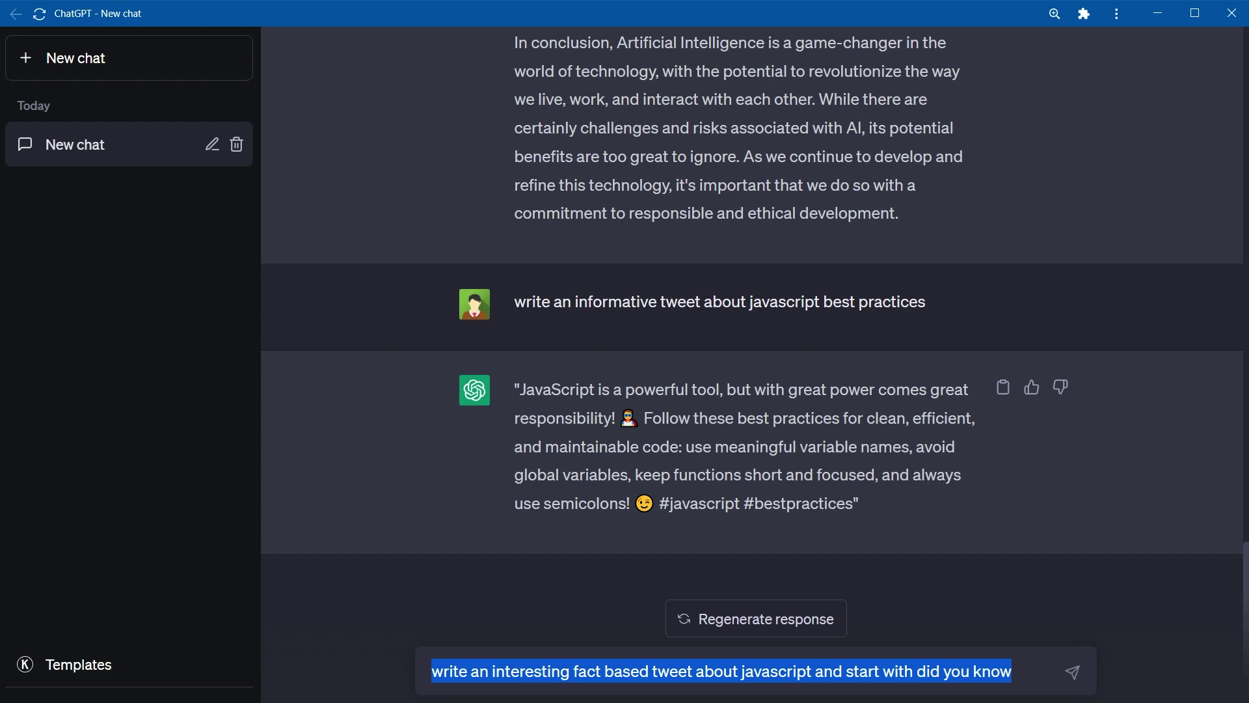
{"action": "key", "text": "Return"}
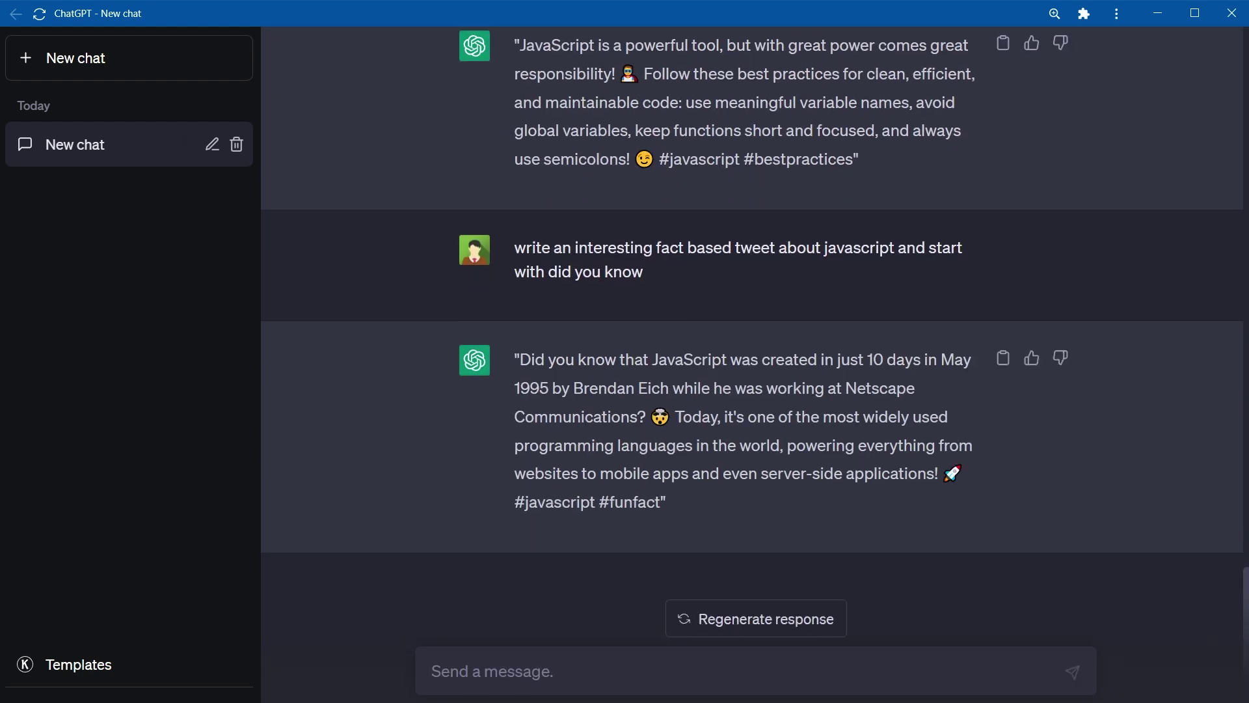
{"action": "type", "text": "write a tweet about javascript variable scope. Add hashtags and emojis."}
{"action": "key", "text": "ctrl+a"}
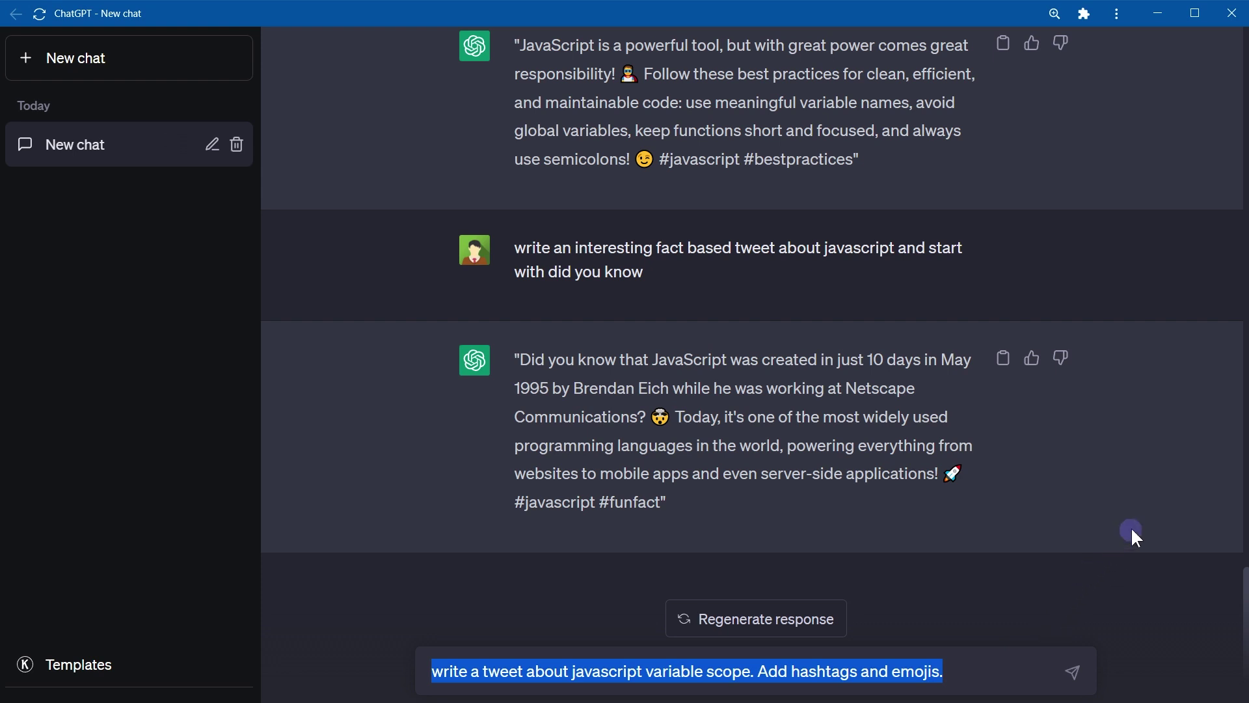
{"action": "key", "text": "Return"}
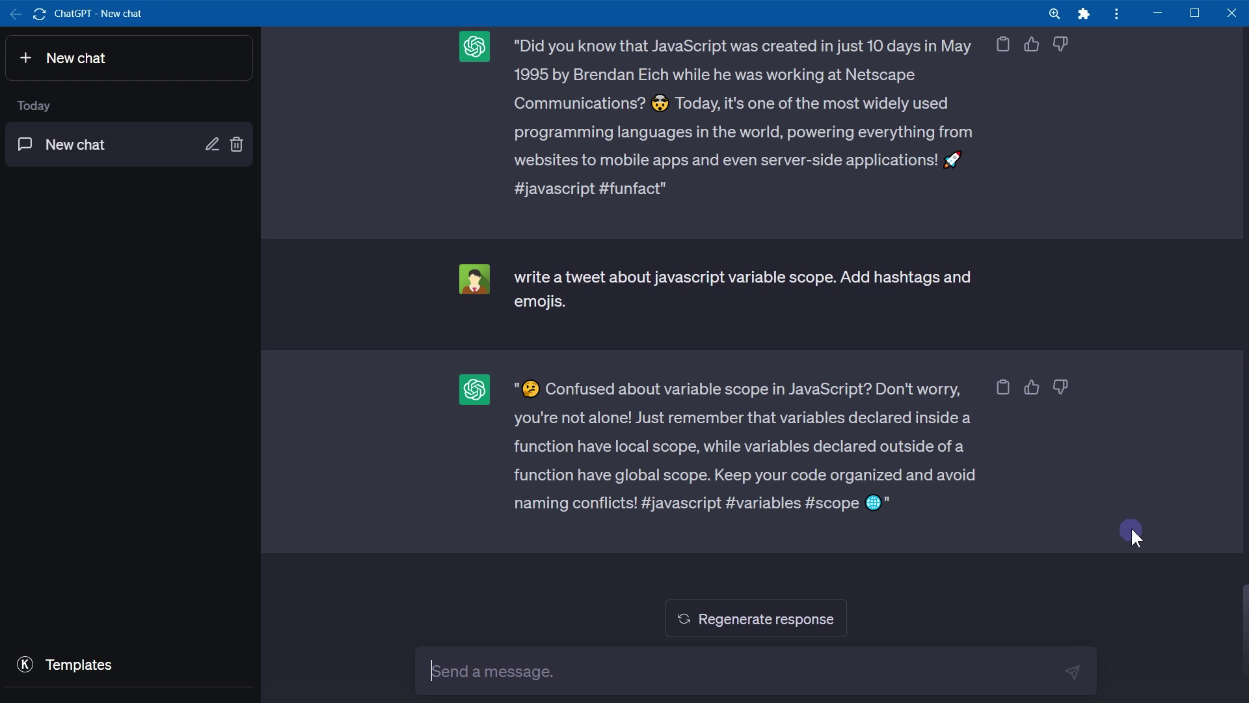
Send the detailed four-line prompt asking for an SEO article on why developers should learn AI.
{"action": "type", "text": "I am writing an article on my blog that targets software developers and programmers write an article about importance of learning artificial intelligence article should have atleast 600 words and targetted towards mentioned audience make the article search engine friendly and include headings and lists where necessary"}
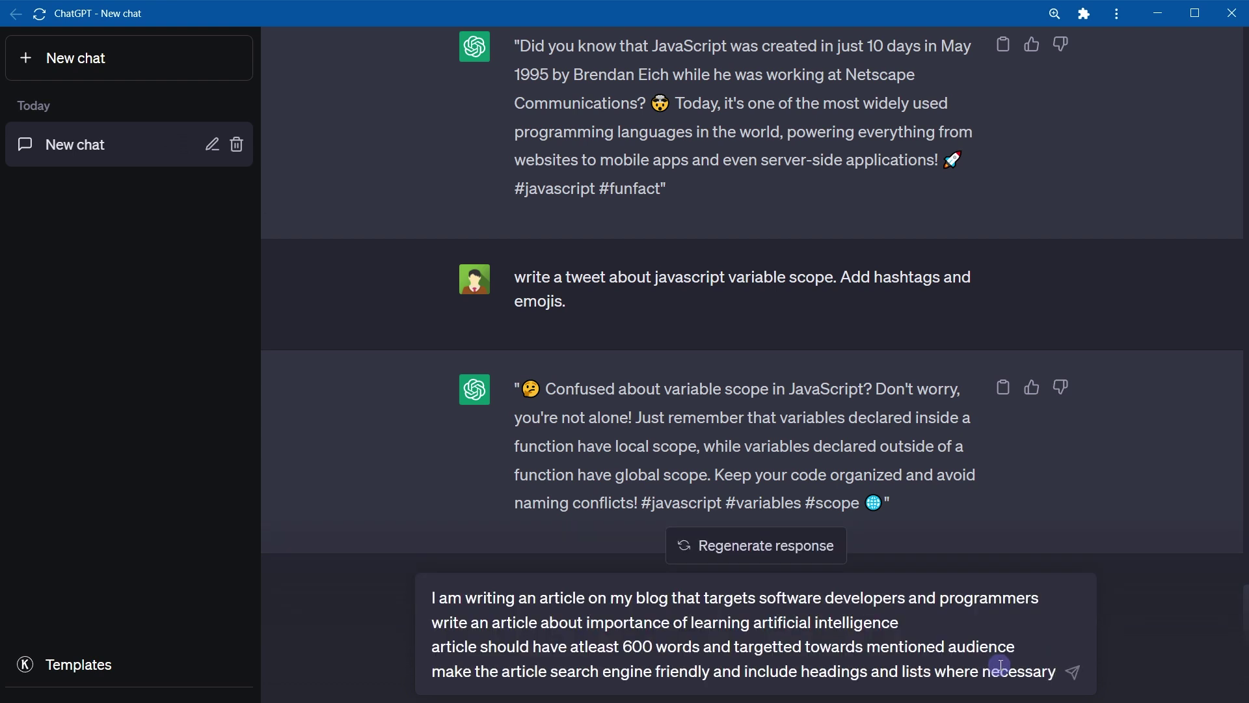
{"action": "key", "text": "ctrl+a"}
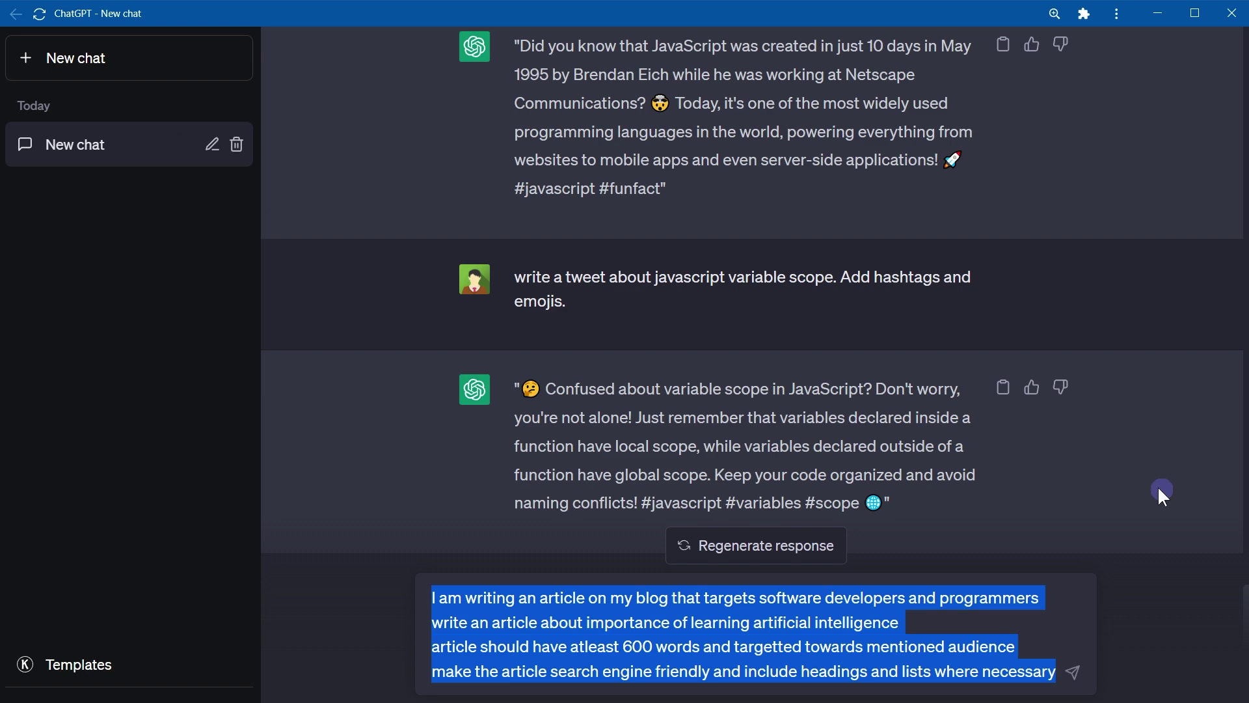
{"action": "key", "text": "Return"}
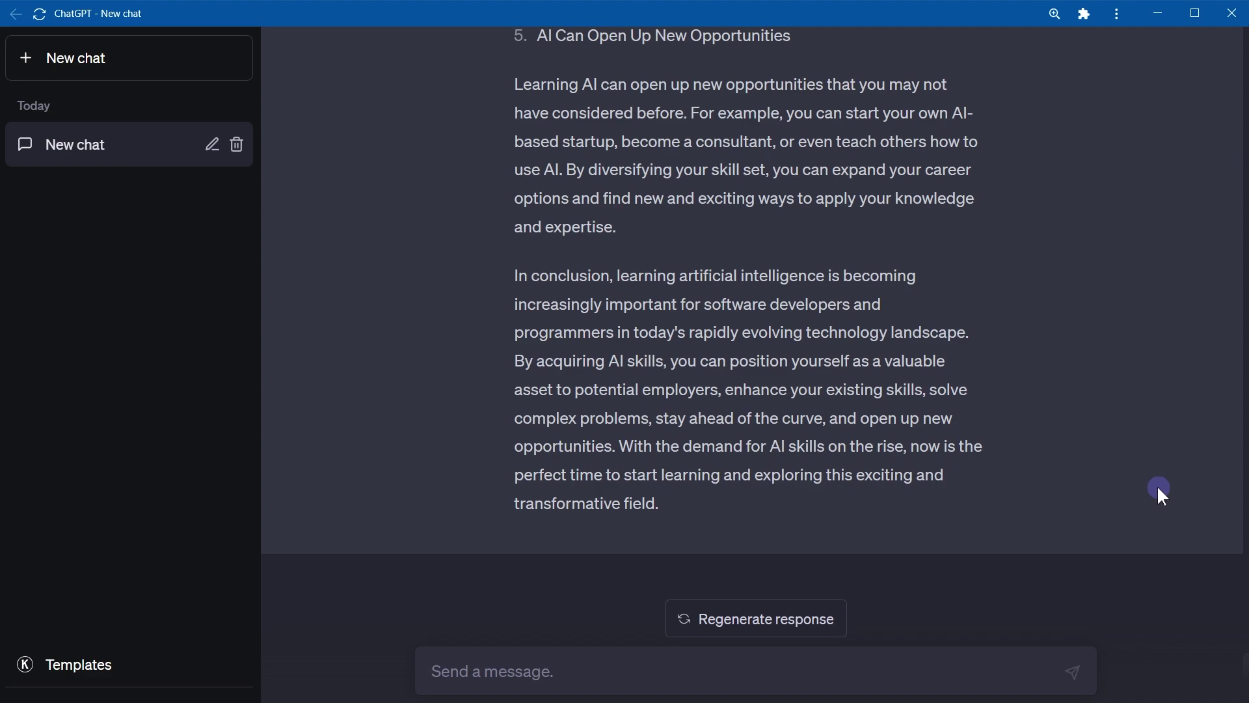
{"action": "scroll", "coordinate": [1073, 455], "scroll_direction": "up", "scroll_amount": 5}
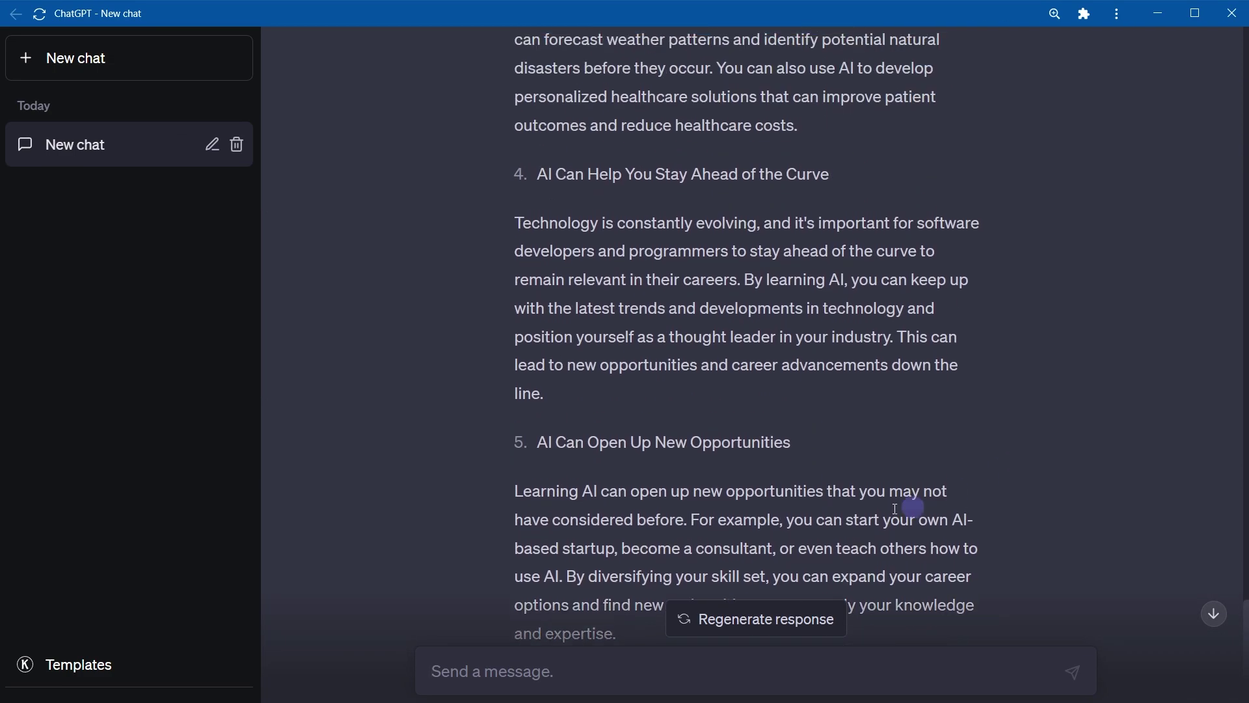
{"action": "scroll", "coordinate": [862, 500], "scroll_direction": "up", "scroll_amount": 15}
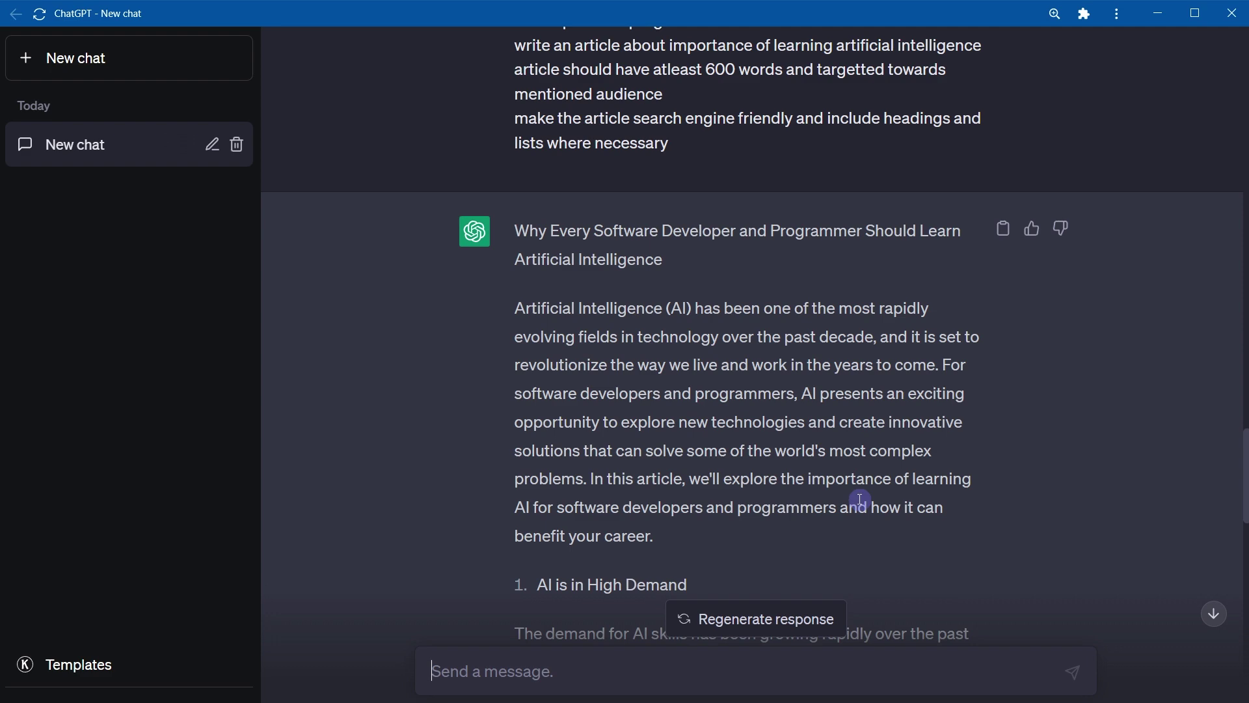
{"action": "scroll", "coordinate": [859, 501], "scroll_direction": "down", "scroll_amount": 4}
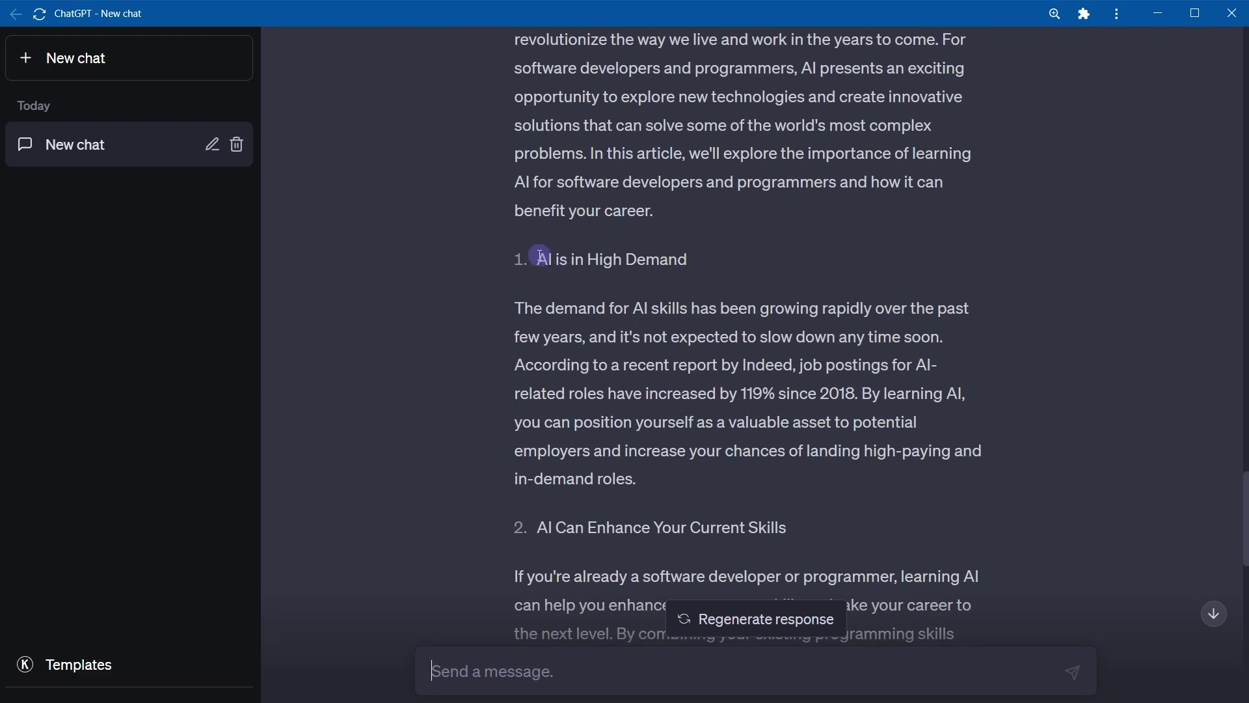
{"action": "left_click_drag", "start_coordinate": [541, 256], "coordinate": [720, 267]}
{"action": "scroll", "coordinate": [742, 314], "scroll_direction": "down", "scroll_amount": 3}
{"action": "left_click_drag", "start_coordinate": [530, 283], "coordinate": [909, 320]}
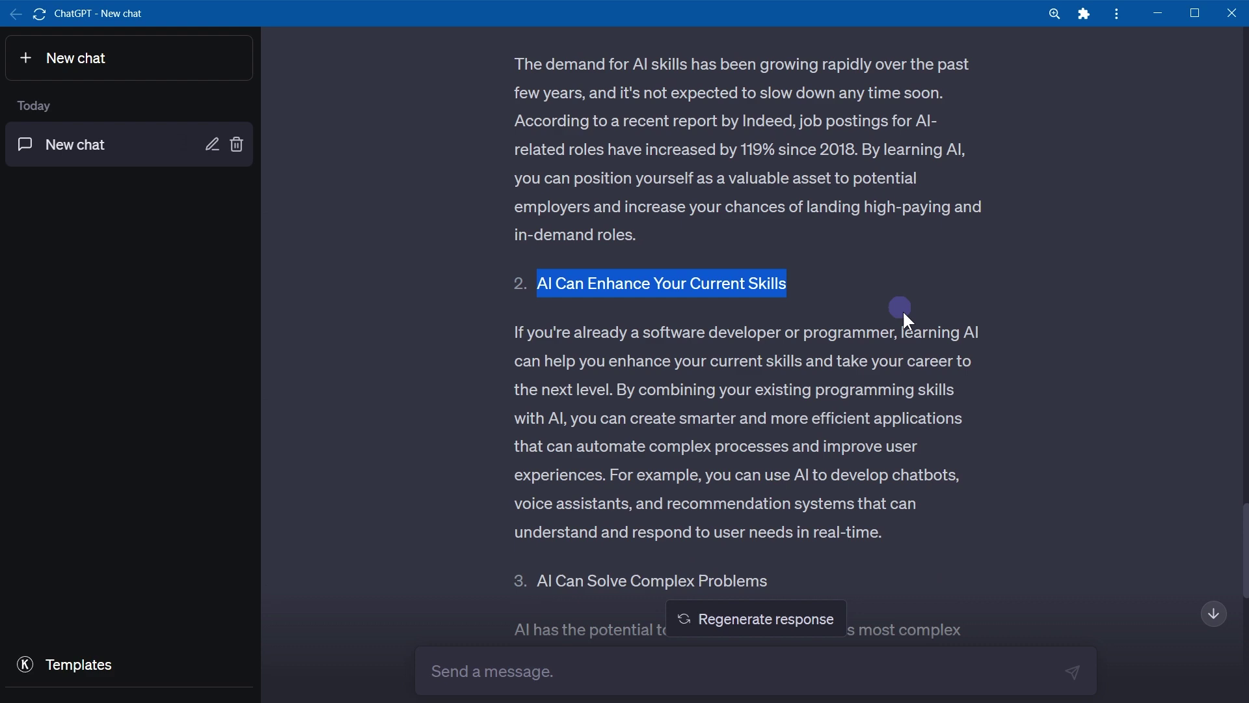
{"action": "scroll", "coordinate": [720, 357], "scroll_direction": "down", "scroll_amount": 4}
{"action": "left_click_drag", "start_coordinate": [541, 254], "coordinate": [831, 276]}
{"action": "scroll", "coordinate": [746, 356], "scroll_direction": "down", "scroll_amount": 4}
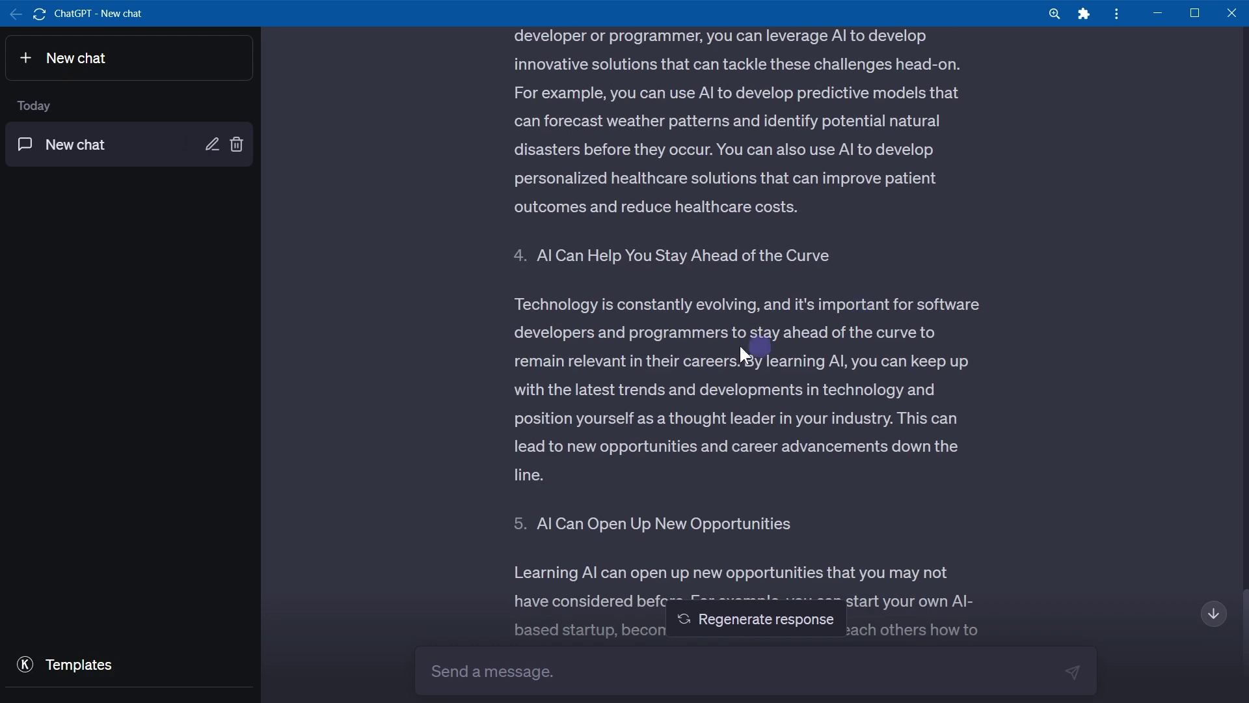
{"action": "left_click_drag", "start_coordinate": [538, 256], "coordinate": [965, 273]}
{"action": "scroll", "coordinate": [911, 270], "scroll_direction": "down", "scroll_amount": 5}
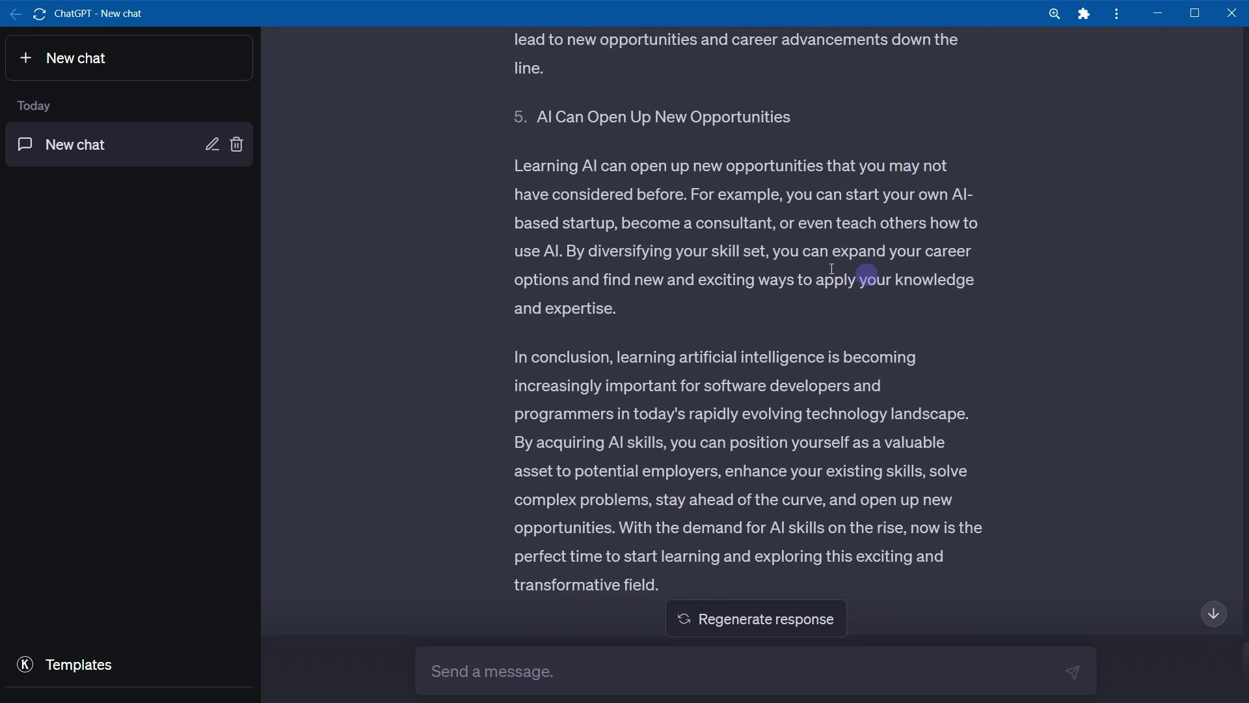
{"action": "left_click_drag", "start_coordinate": [533, 117], "coordinate": [858, 124]}
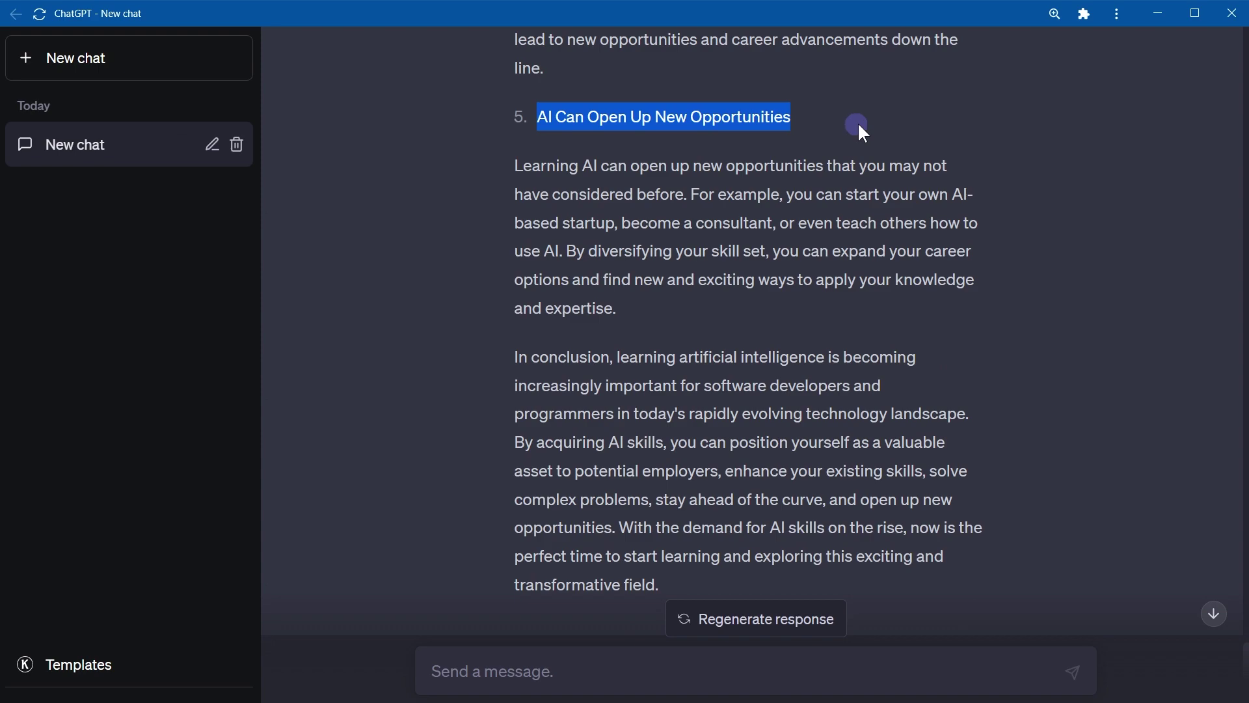
{"action": "scroll", "coordinate": [840, 133], "scroll_direction": "up", "scroll_amount": 20}
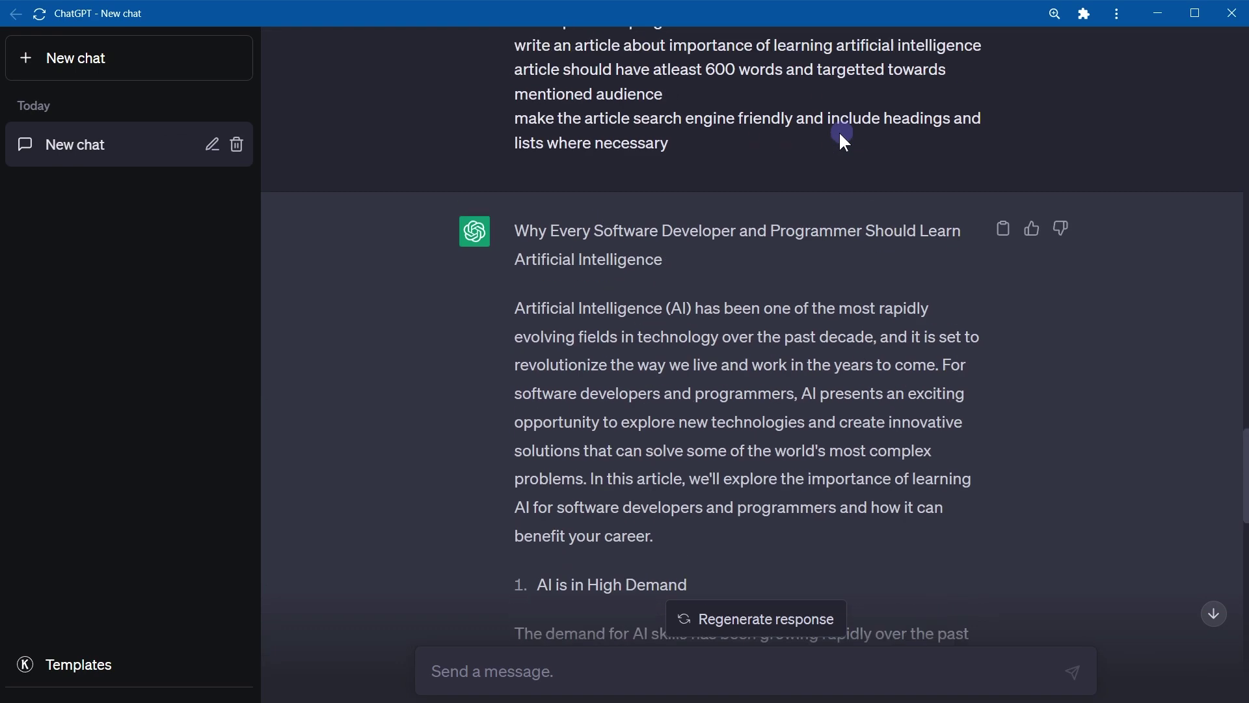
{"action": "scroll", "coordinate": [838, 131], "scroll_direction": "up", "scroll_amount": 3}
{"action": "left_click_drag", "start_coordinate": [516, 241], "coordinate": [809, 263]}
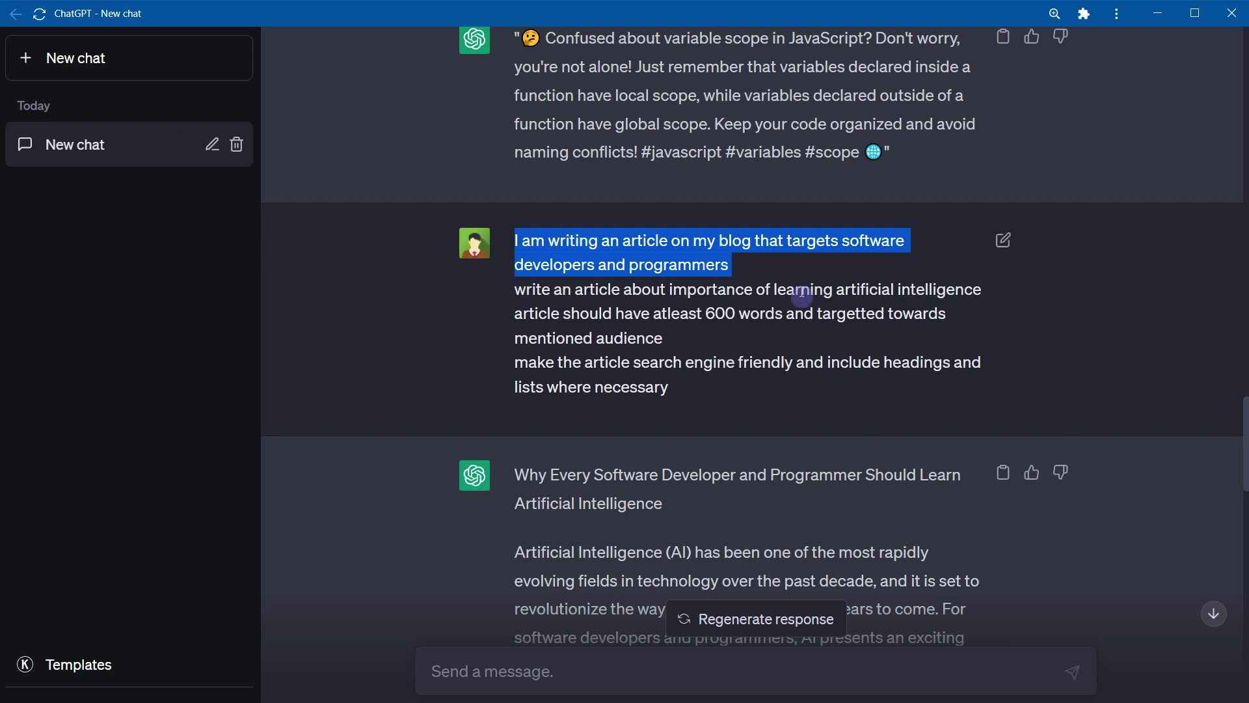
Highlight parts of the earlier detailed article prompt to explain its structure.
{"action": "left_click_drag", "start_coordinate": [733, 266], "coordinate": [670, 389]}
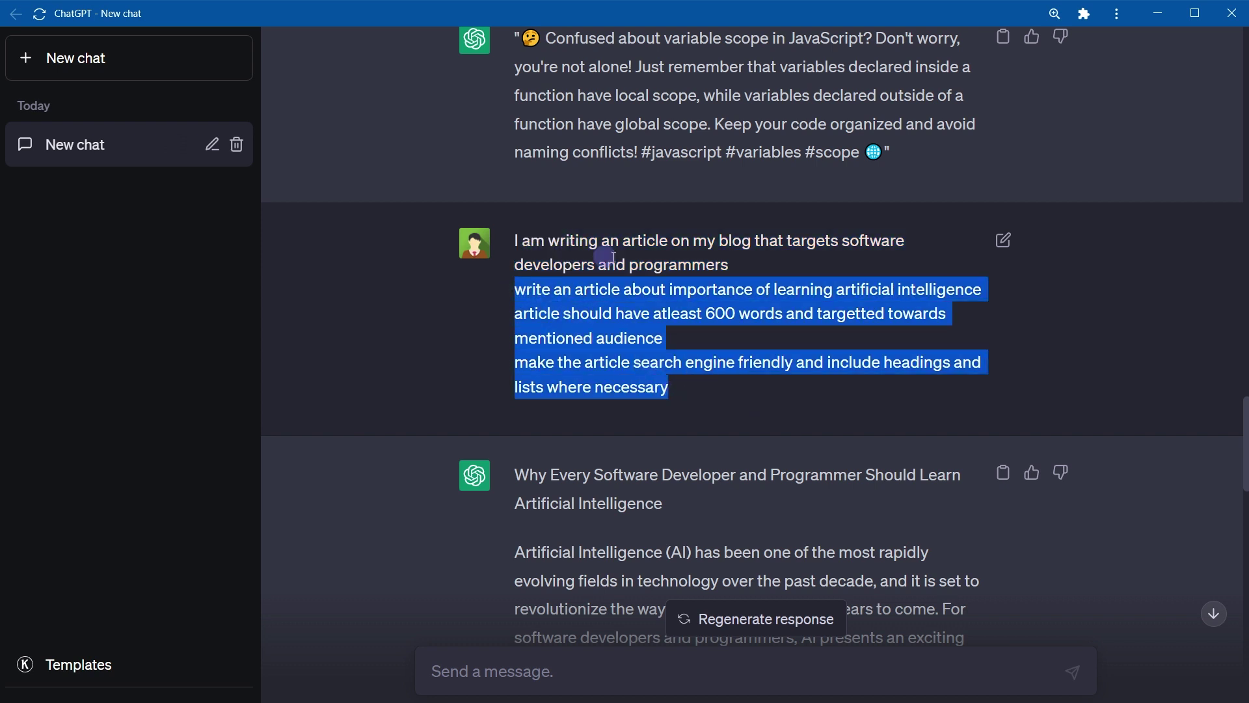
{"action": "left_click", "coordinate": [850, 424]}
{"action": "scroll", "coordinate": [850, 424], "scroll_direction": "up", "scroll_amount": 3}
{"action": "scroll", "coordinate": [852, 430], "scroll_direction": "down", "scroll_amount": 5}
Paste the 'Context / Background Information:' and 'Instruction / Question / Query:' lines and highlight each one.
{"action": "left_click", "coordinate": [854, 667]}
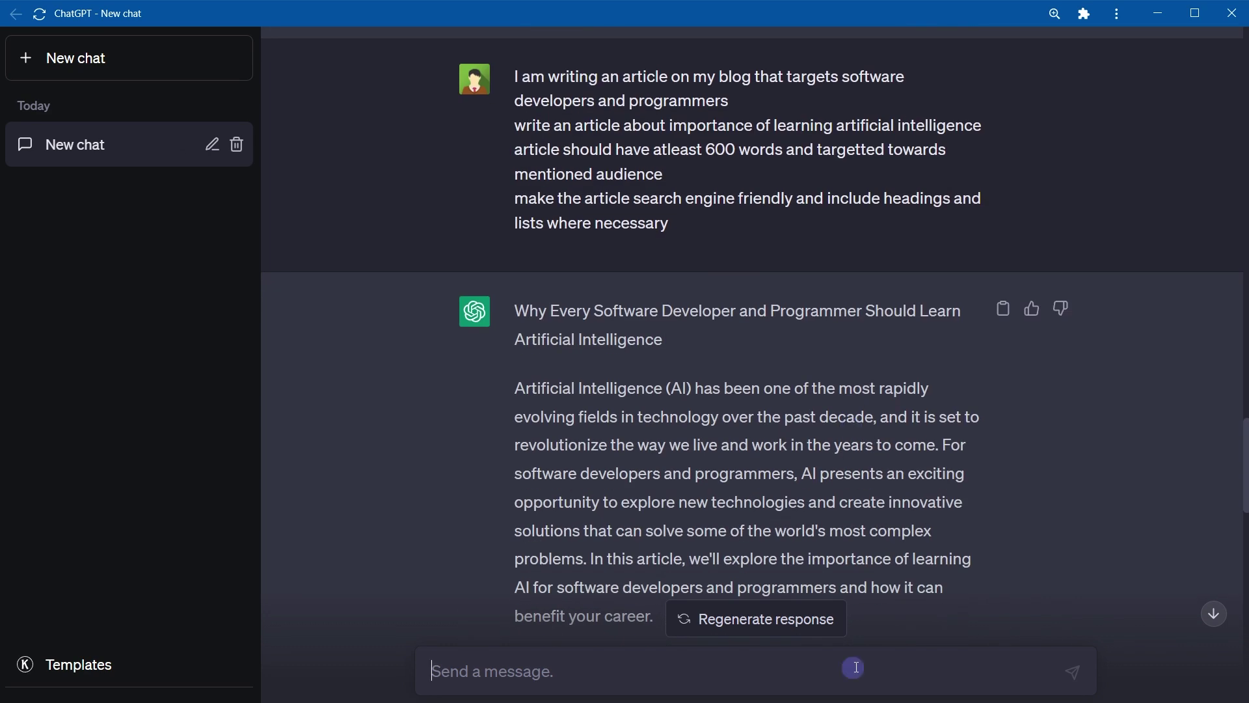
{"action": "type", "text": "Context / Background Information: Instruction / Question / Query:"}
{"action": "key", "text": "shift+Home"}
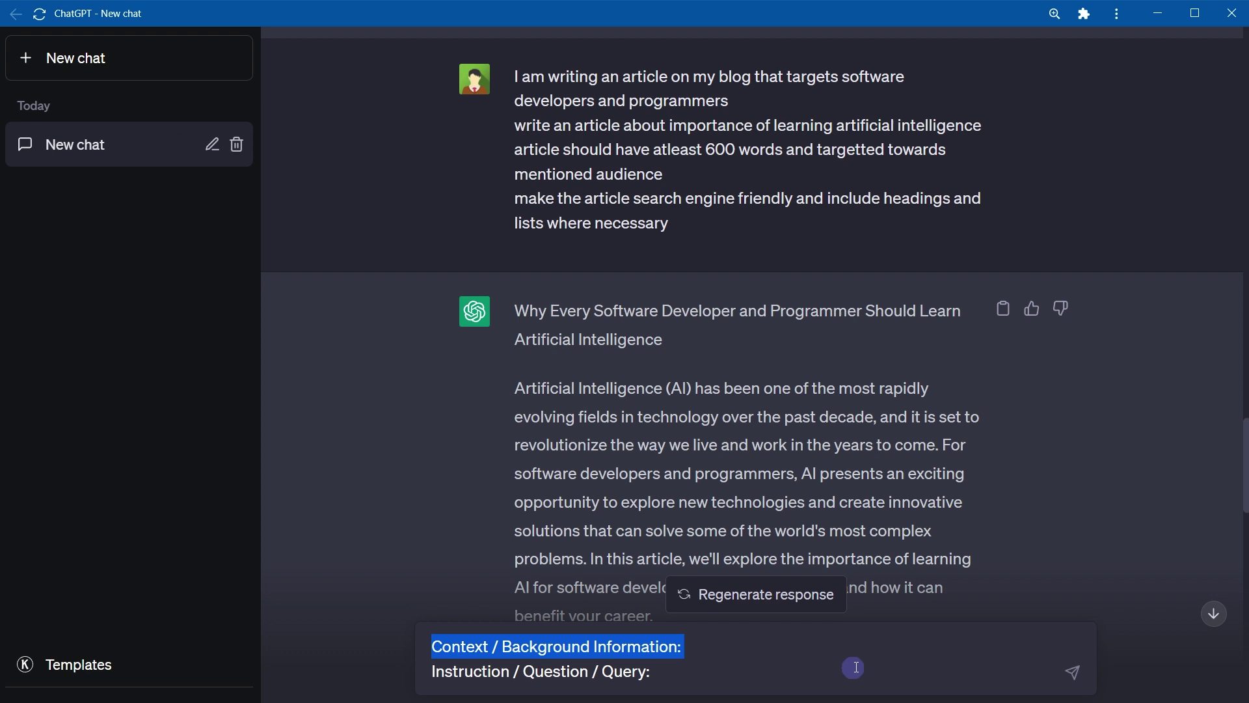
{"action": "key", "text": "Down"}
{"action": "key", "text": "shift+End"}
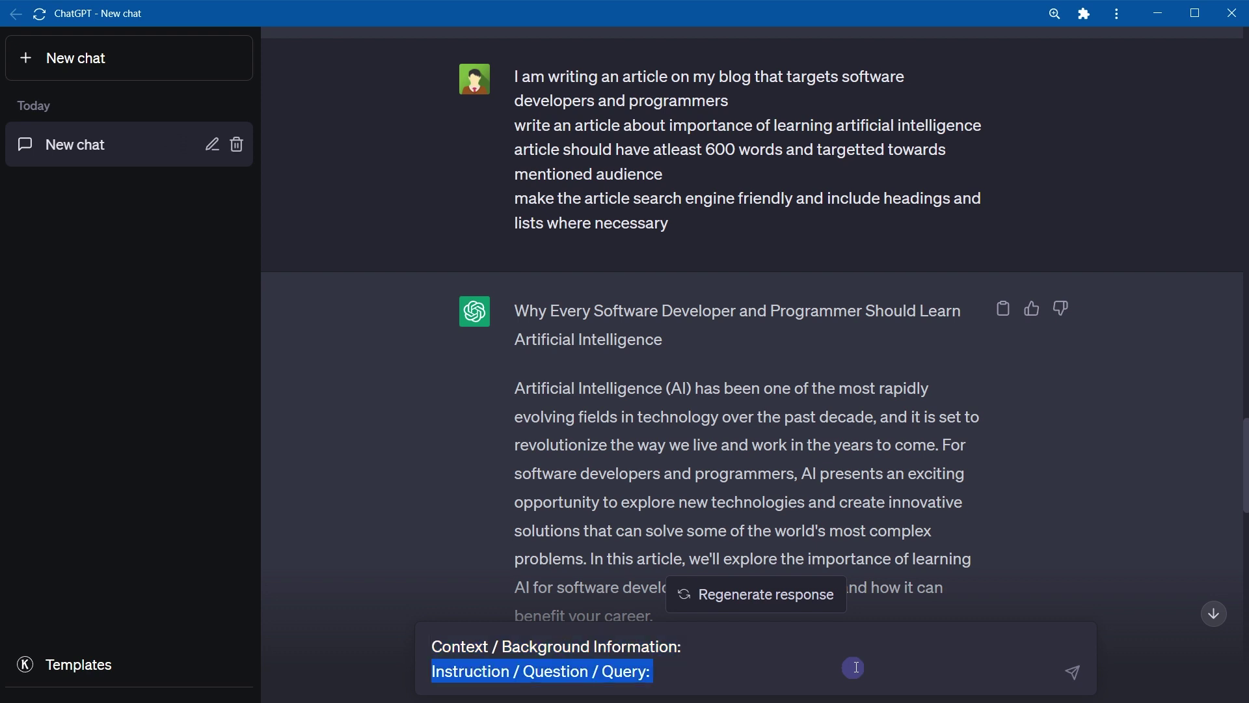
{"action": "key", "text": "Up"}
{"action": "key", "text": "shift+End"}
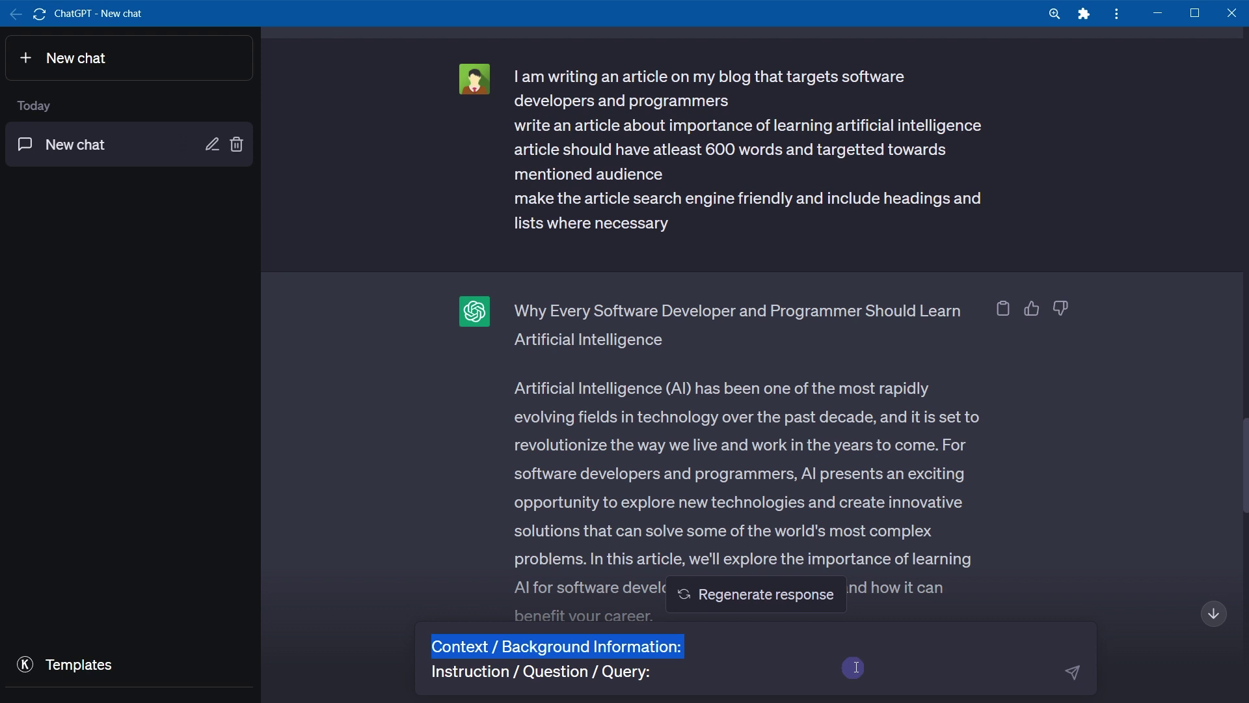
{"action": "key", "text": "Tab"}
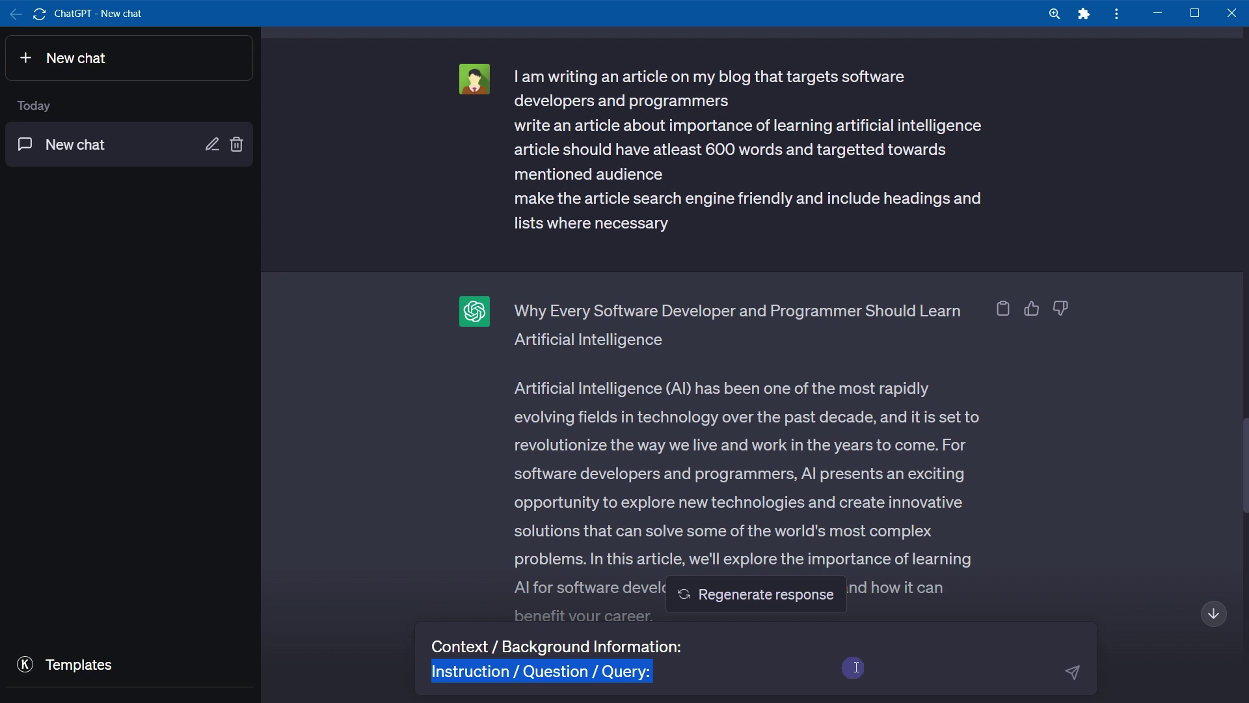
Copy the blog-audience sentence under Context and the article requirement lines under the Query label.
{"action": "left_click_drag", "start_coordinate": [732, 102], "coordinate": [510, 71]}
{"action": "key", "text": "ctrl+c"}
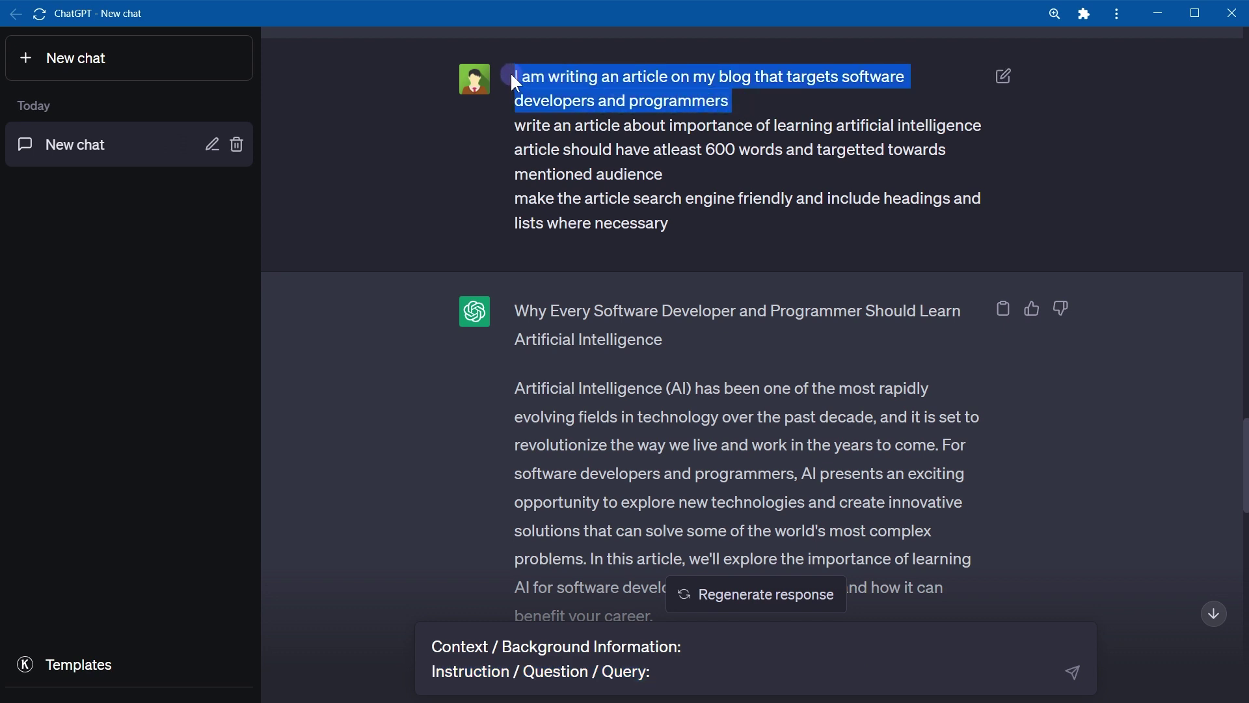
{"action": "left_click", "coordinate": [703, 646]}
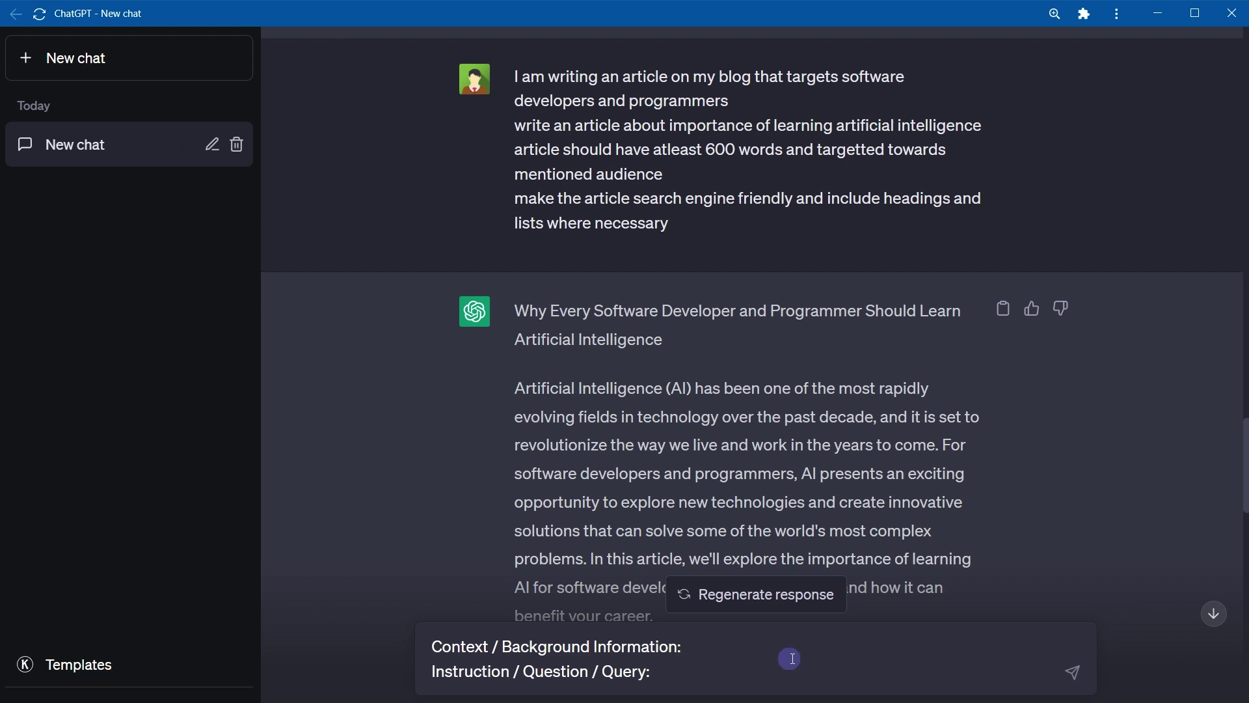
{"action": "key", "text": "ctrl+v"}
{"action": "left_click_drag", "start_coordinate": [515, 125], "coordinate": [667, 216]}
{"action": "key", "text": "ctrl+c"}
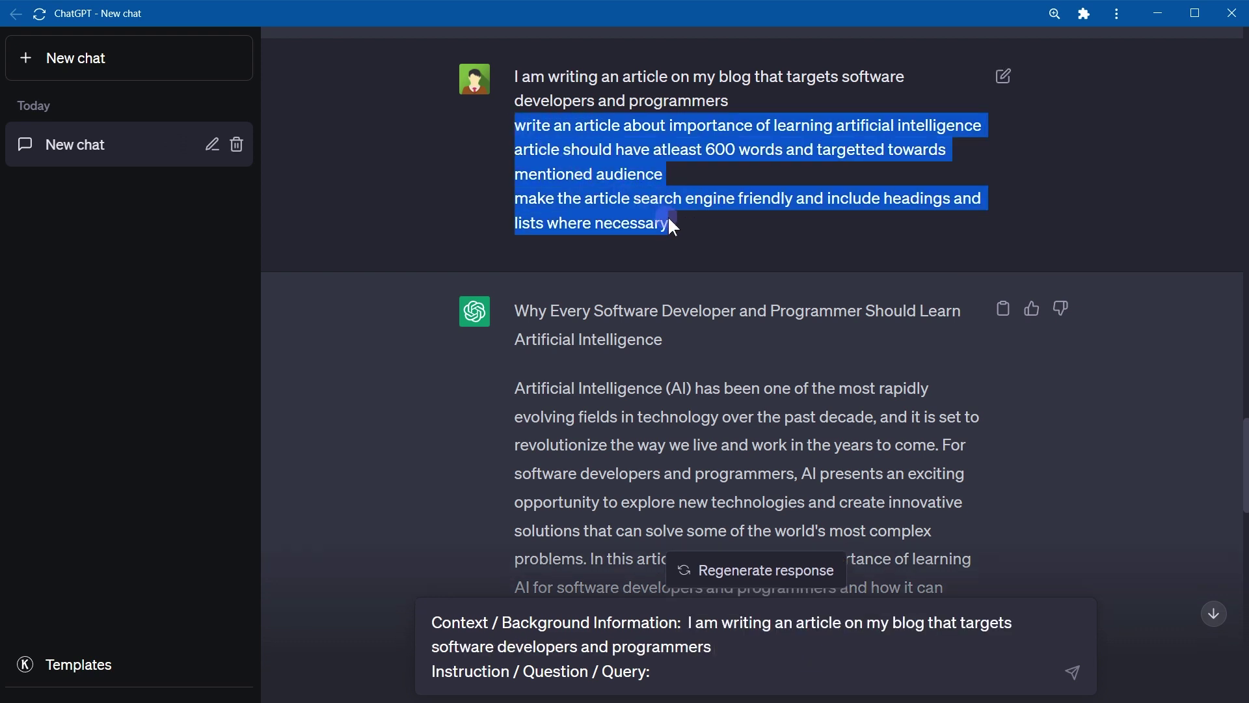
{"action": "left_click", "coordinate": [699, 678]}
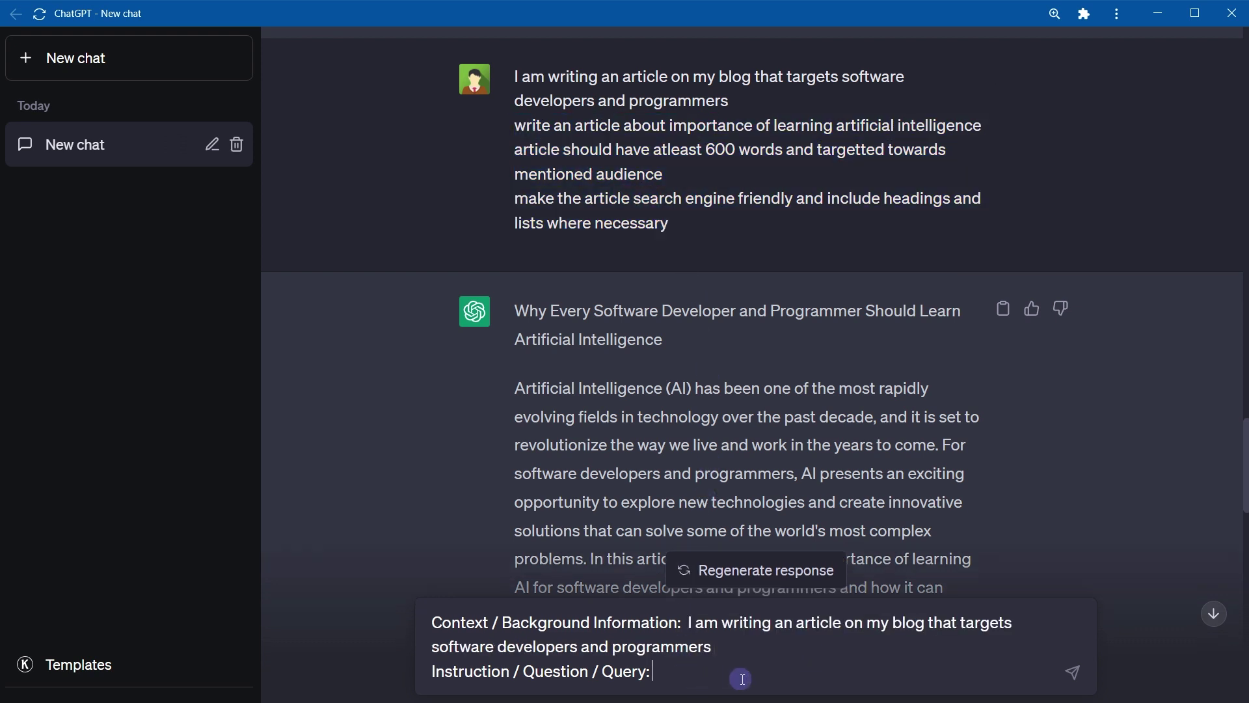
{"action": "key", "text": "ctrl+v"}
Trim the template labels down to 'Context:' and 'Question:'.
{"action": "left_click_drag", "start_coordinate": [585, 598], "coordinate": [651, 595]}
{"action": "key", "text": "BackSpace"}
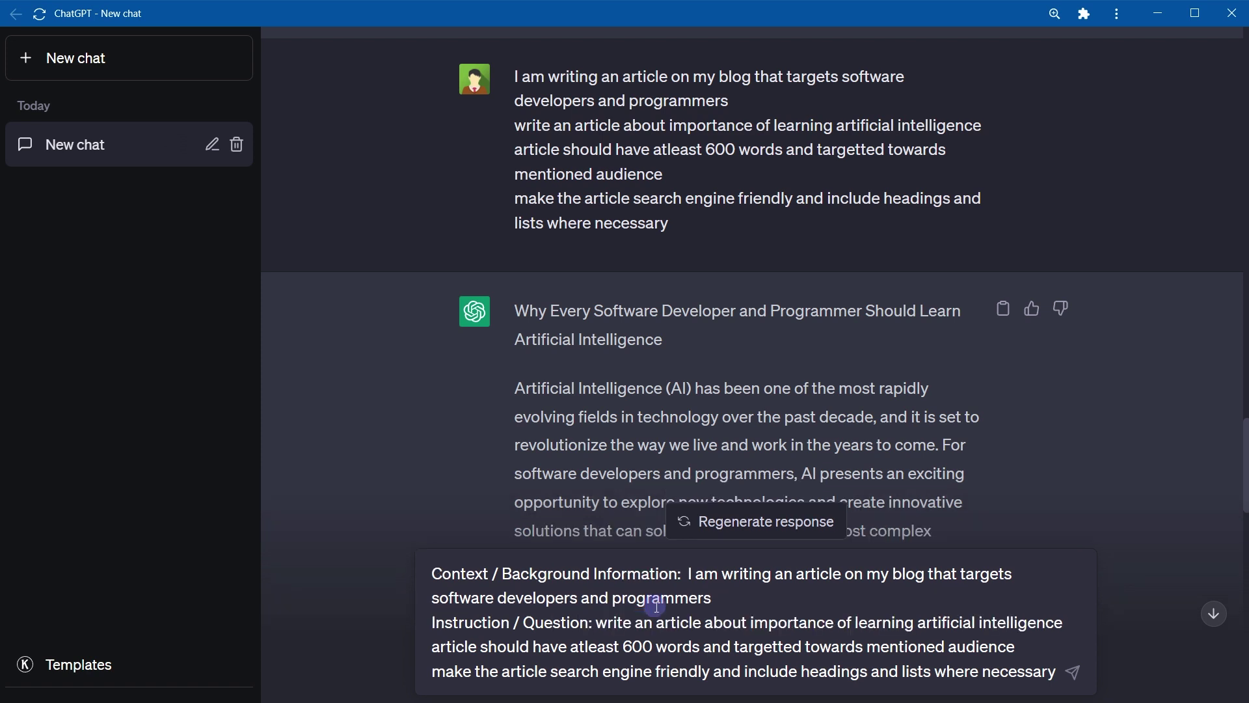
{"action": "key", "text": "ctrl+Left"}
{"action": "key", "text": "shift+Home"}
{"action": "key", "text": "BackSpace"}
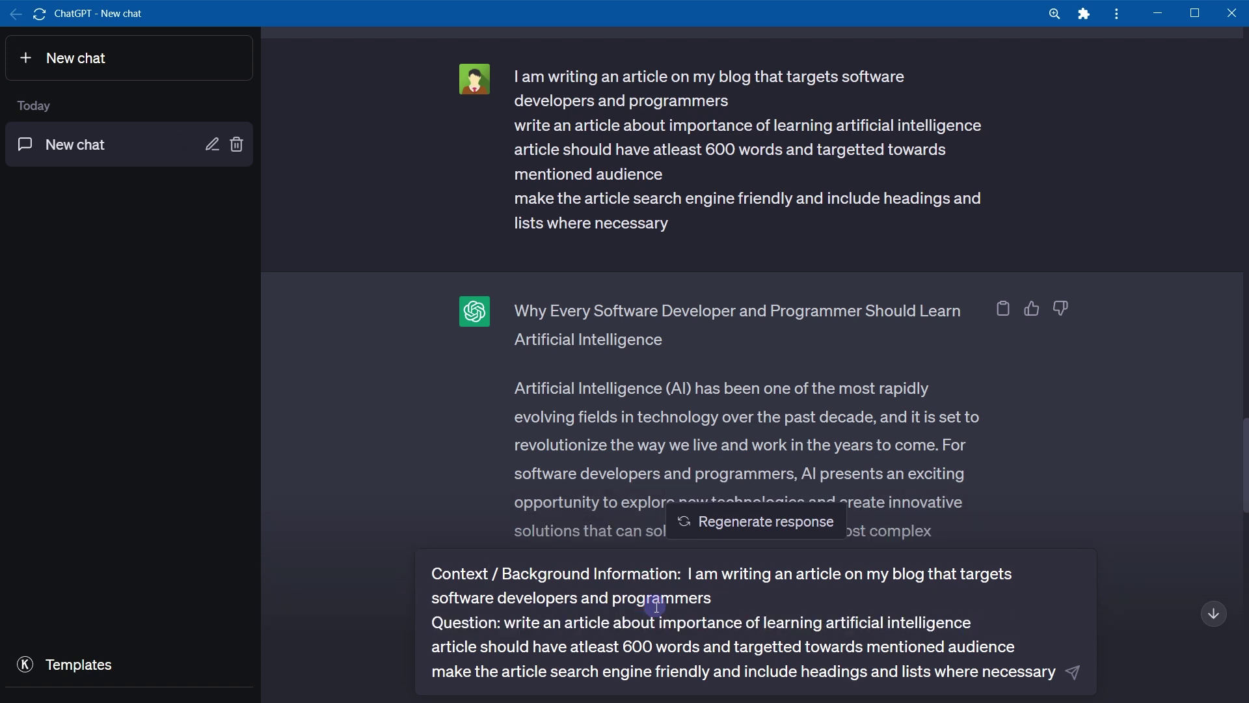
{"action": "key", "text": "shift+ctrl+Right"}
{"action": "key", "text": "shift+ctrl+Right"}
{"action": "key", "text": "BackSpace"}
End the Context sentence with a period, rename the label to 'Questions:', and send the prompt.
{"action": "key", "text": "shift+Home"}
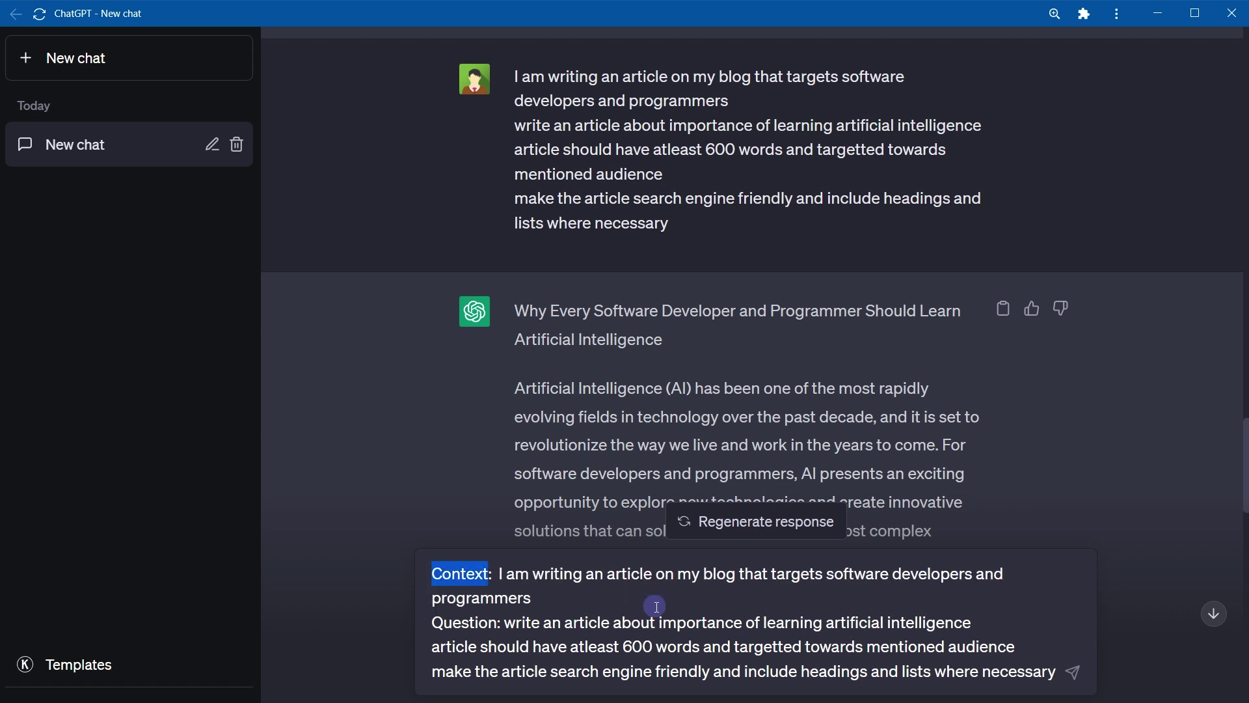
{"action": "key", "text": "Right"}
{"action": "key", "text": "Right"}
{"action": "key", "text": "shift+Down"}
{"action": "key", "text": "shift+End"}
{"action": "key", "text": "Right"}
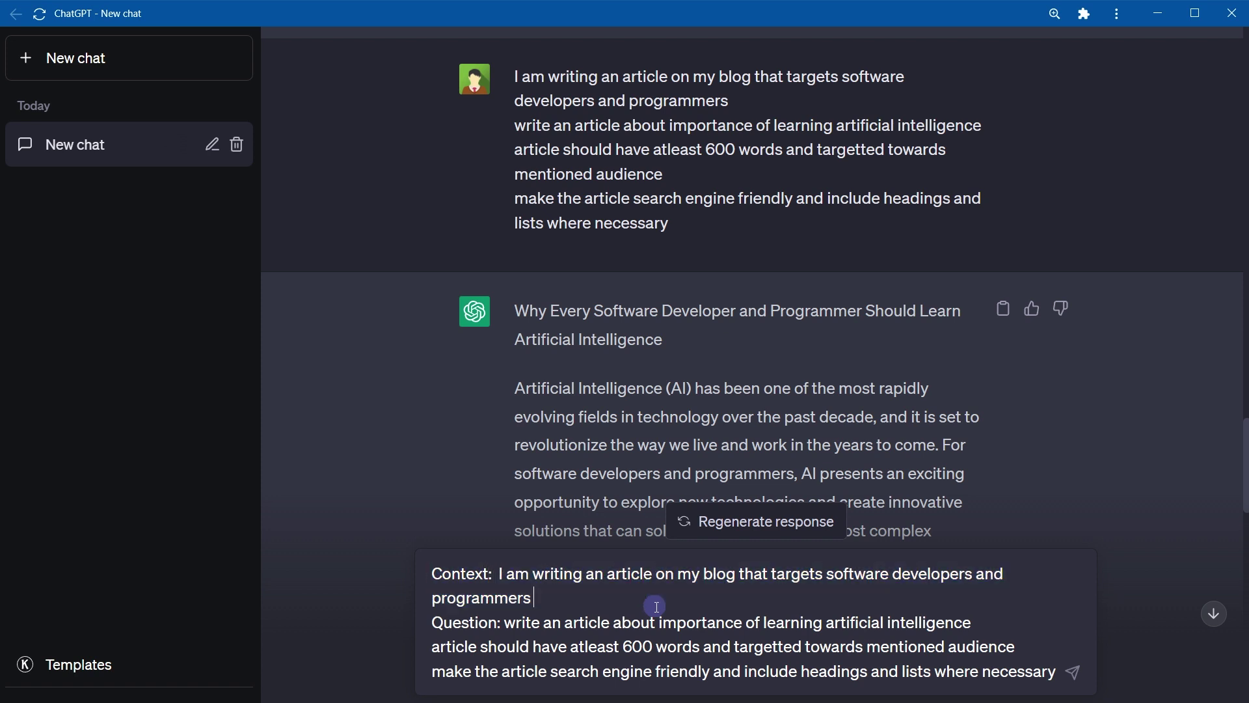
{"action": "type", "text": "."}
{"action": "key", "text": "Down"}
{"action": "key", "text": "shift+Down"}
{"action": "key", "text": "shift+ctrl+End"}
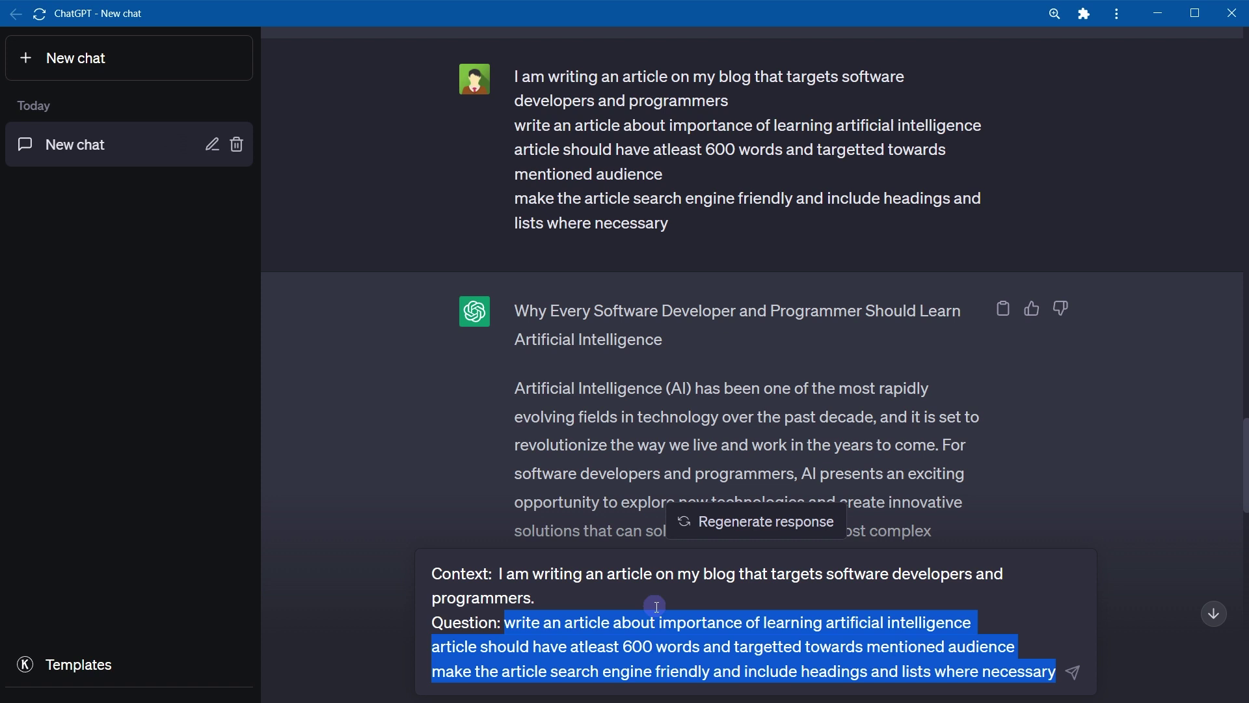
{"action": "key", "text": "Left"}
{"action": "key", "text": "Left"}
{"action": "type", "text": "s"}
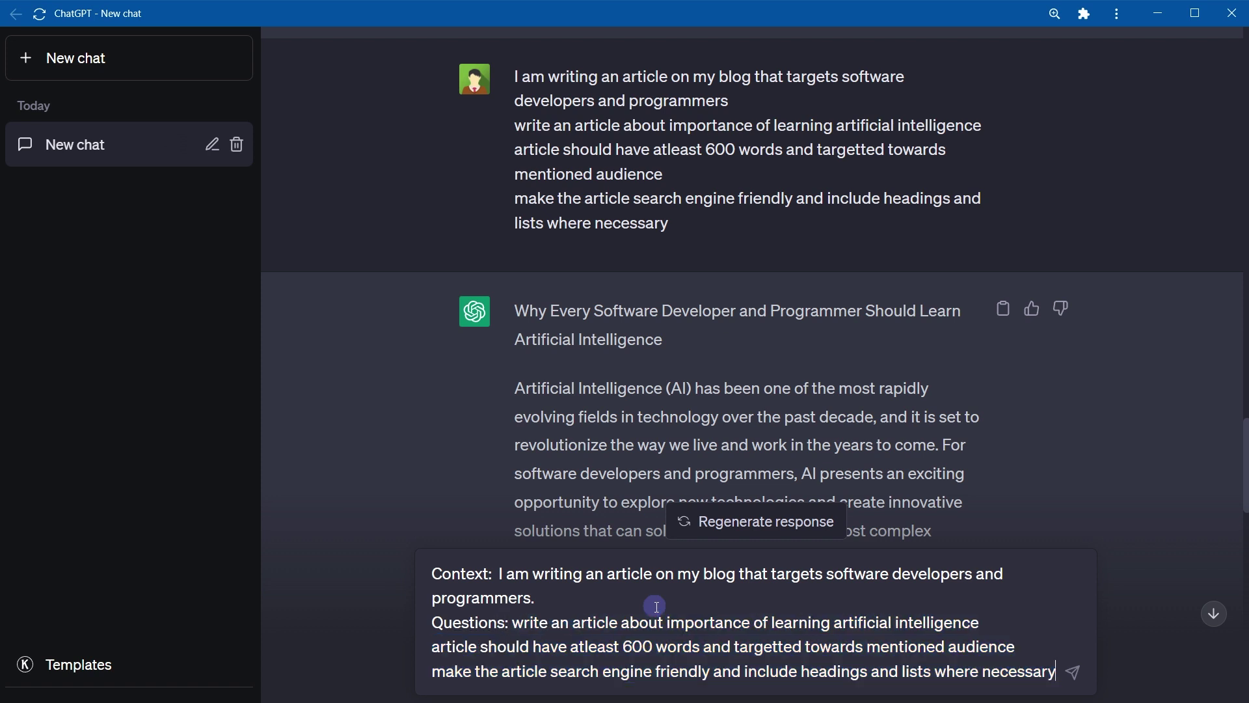
{"action": "key", "text": "Return"}
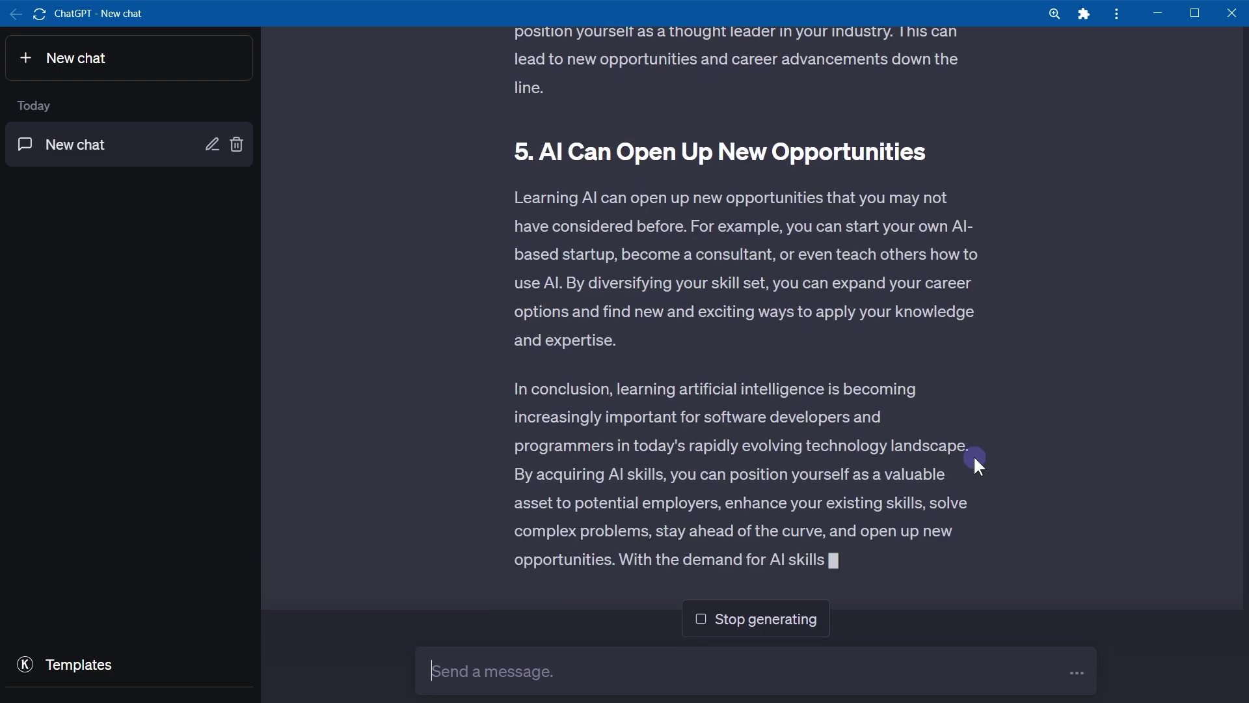
Review the finished article's numbered headings and highlight the submitted Context/Questions prompt.
{"action": "scroll", "coordinate": [976, 458], "scroll_direction": "up", "scroll_amount": 20}
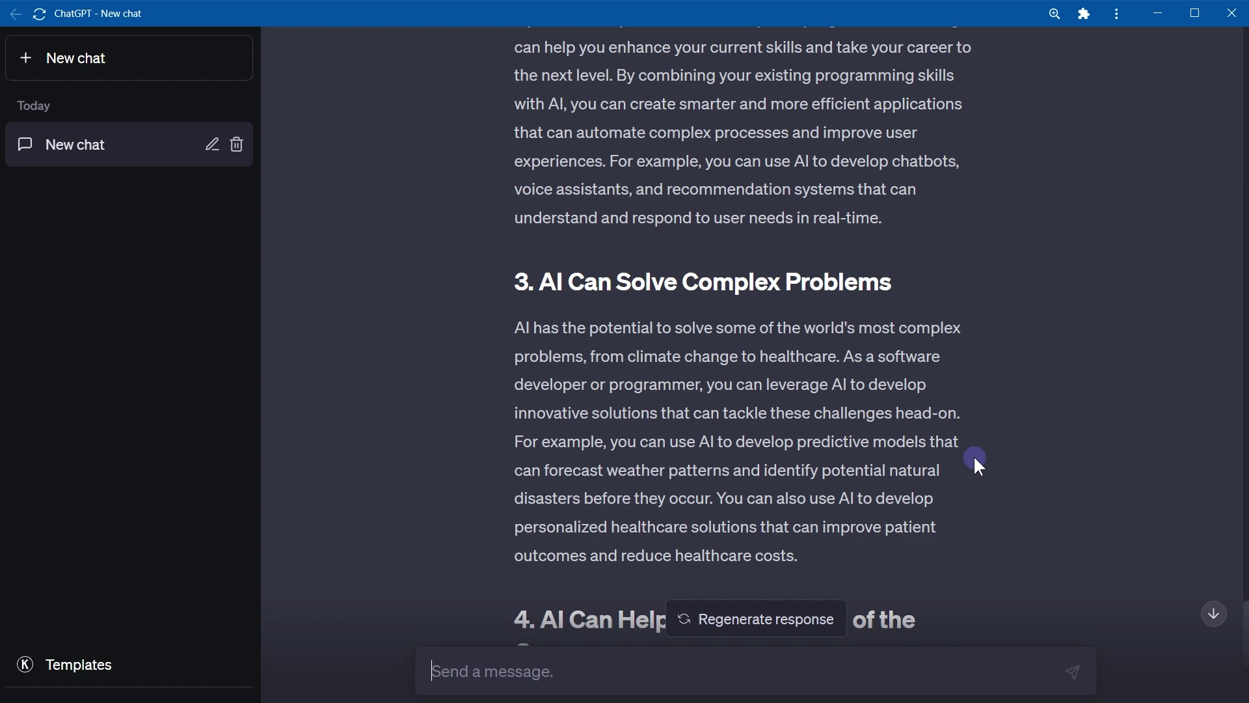
{"action": "scroll", "coordinate": [975, 457], "scroll_direction": "up", "scroll_amount": 7}
{"action": "scroll", "coordinate": [974, 456], "scroll_direction": "down", "scroll_amount": 3}
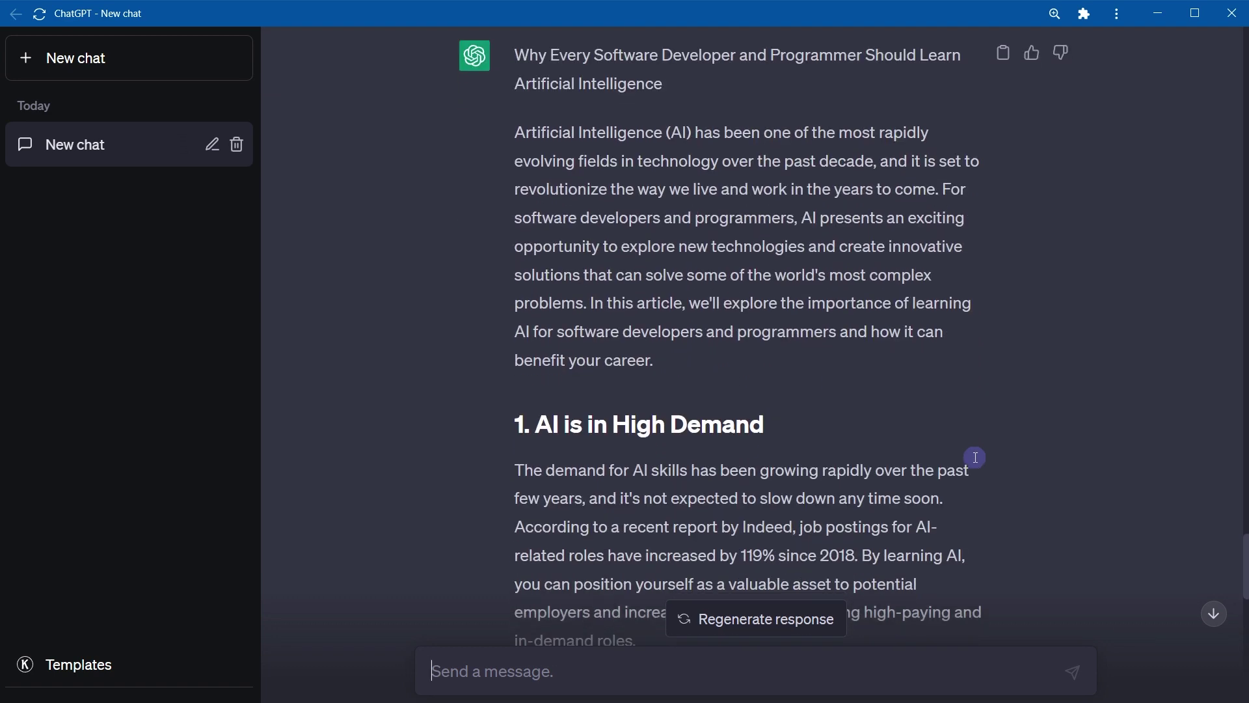
{"action": "scroll", "coordinate": [975, 457], "scroll_direction": "up", "scroll_amount": 2}
{"action": "scroll", "coordinate": [975, 456], "scroll_direction": "up", "scroll_amount": 4}
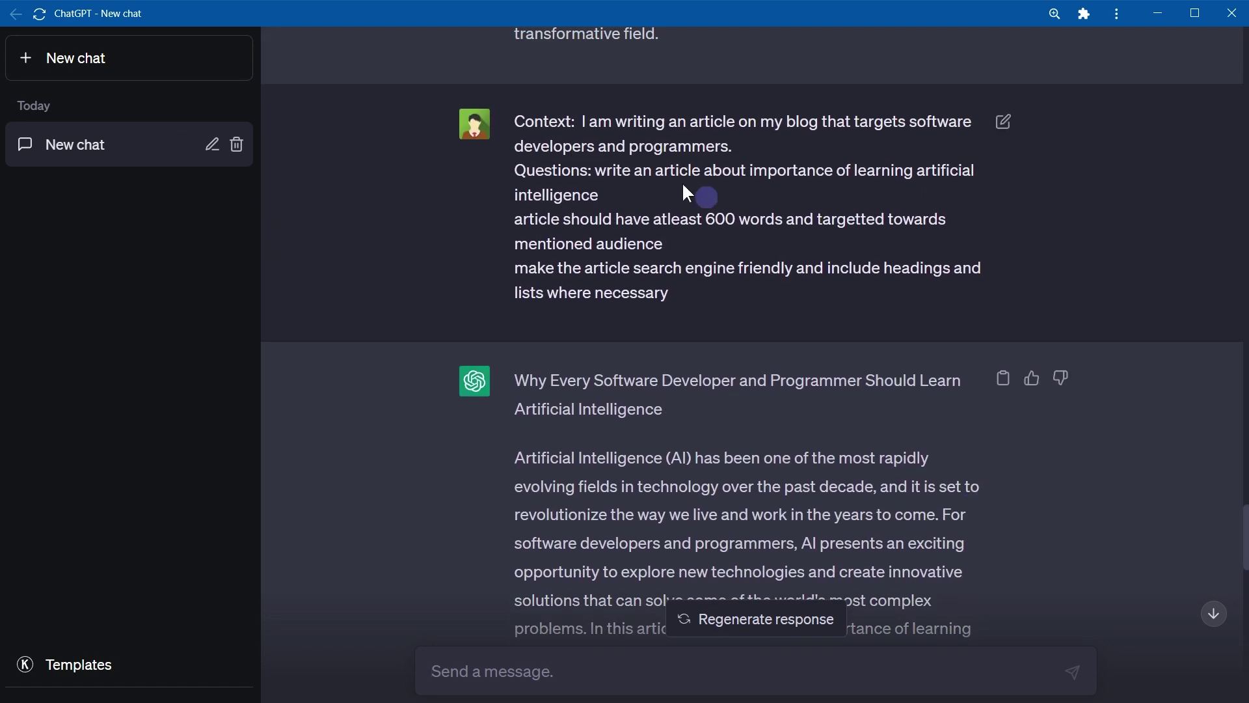
{"action": "left_click_drag", "start_coordinate": [521, 124], "coordinate": [740, 291]}
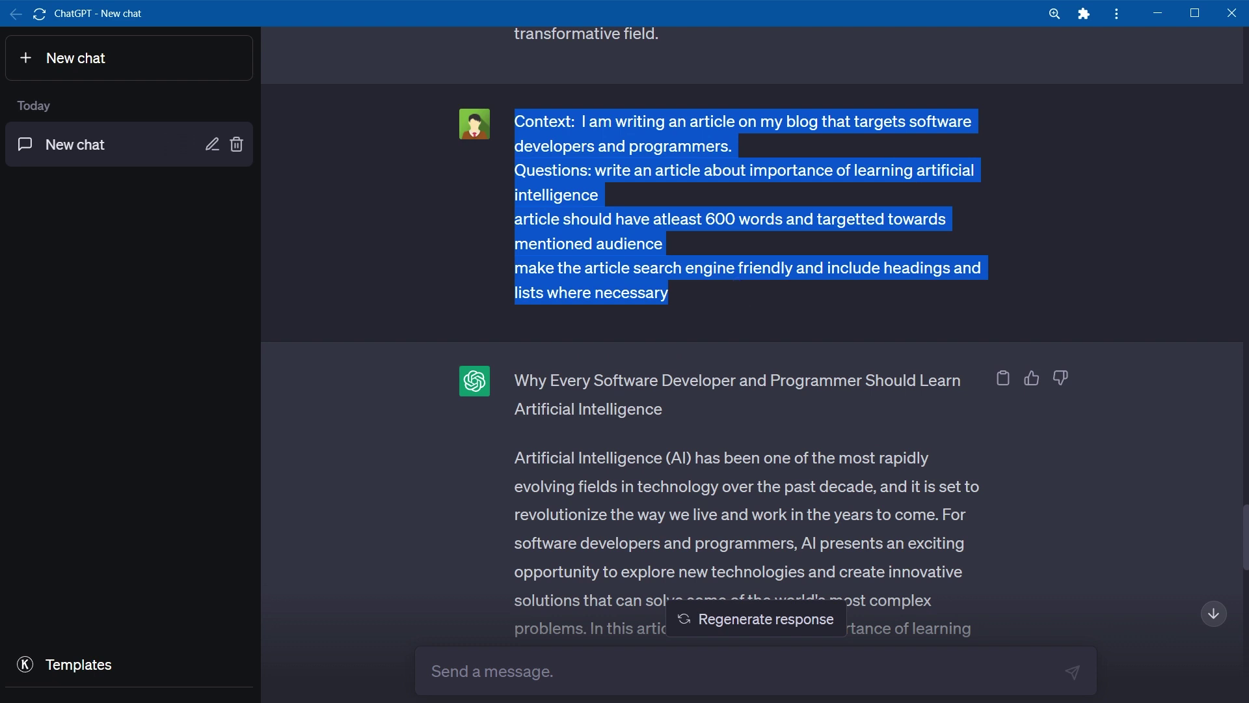